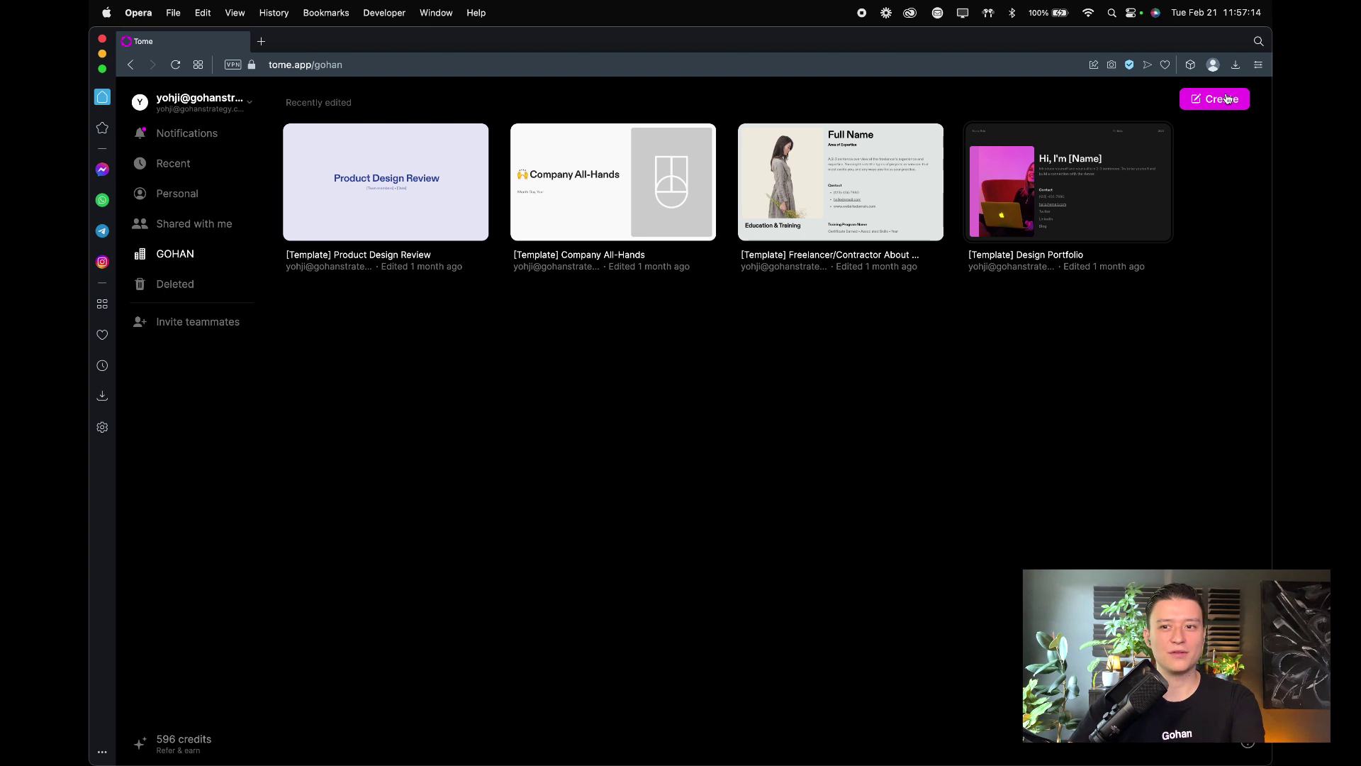
# Start a new blank tome with an empty title slide and AI prompt box.
pyautogui.click(1225, 100)
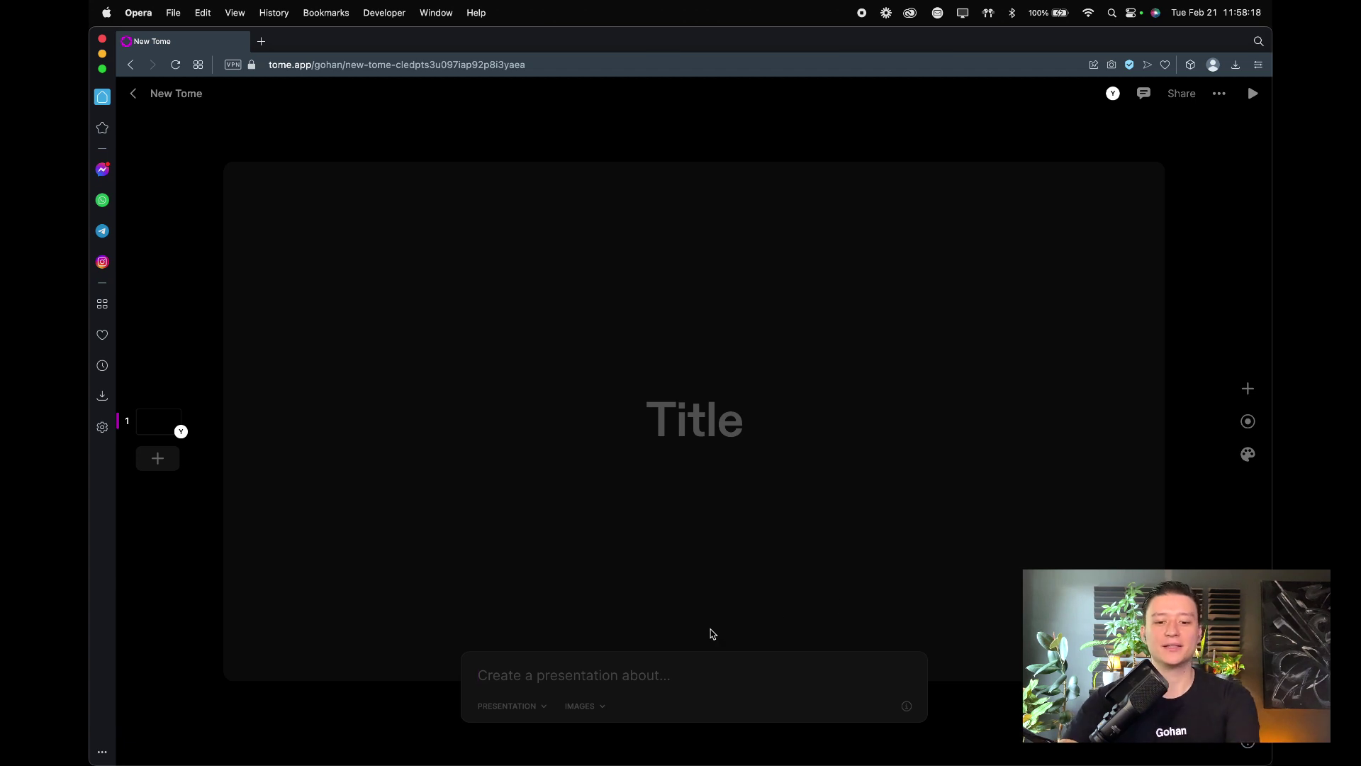
pyautogui.write('Hey, I')
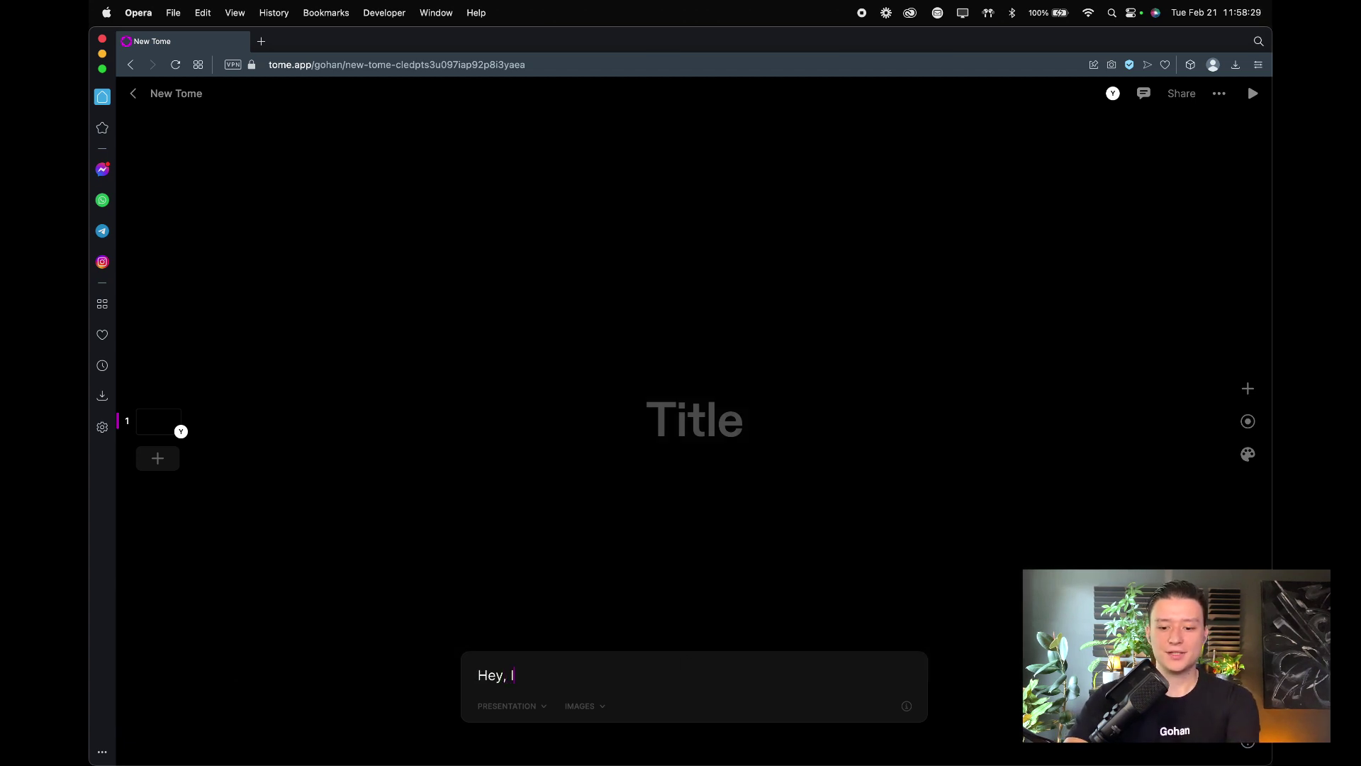
pyautogui.write("'m the CMO of a technology company, we focus on ")
pyautogui.write('digital insurance')
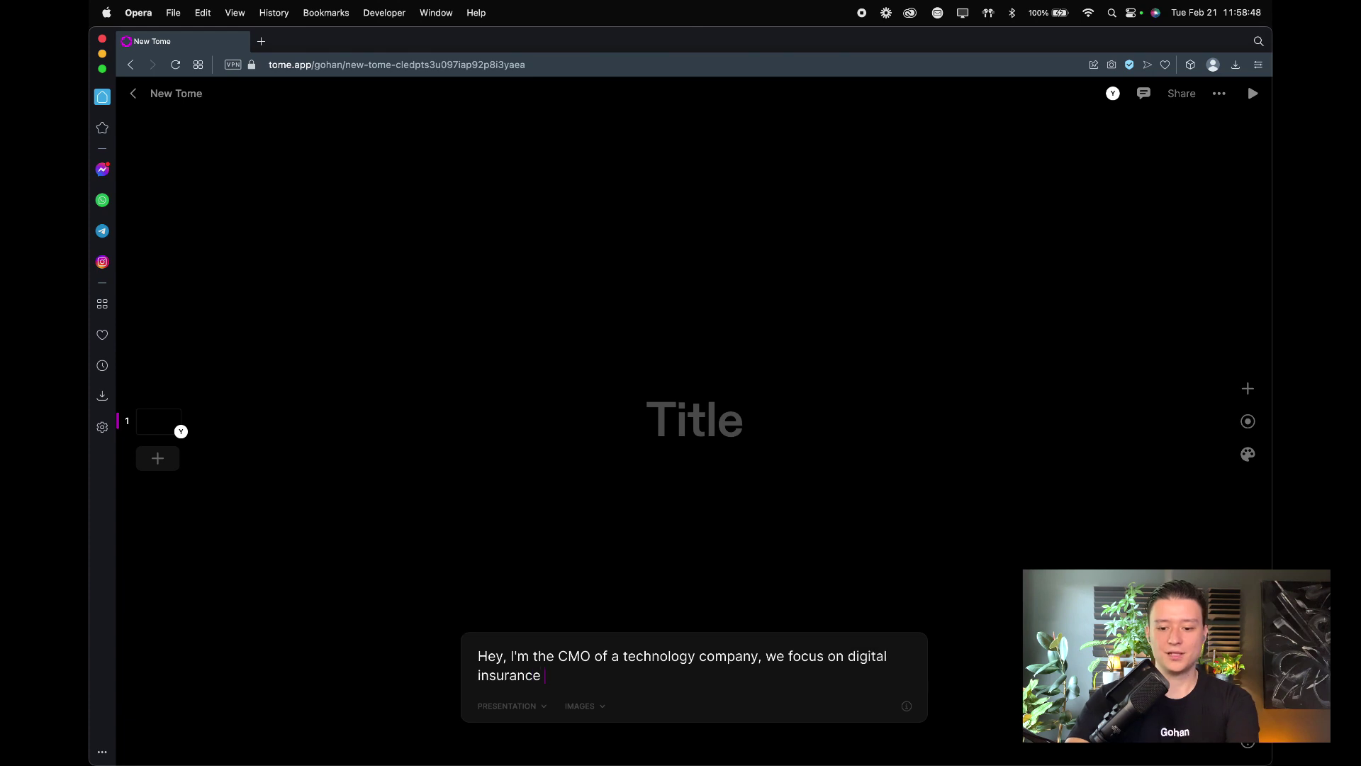
pyautogui.write(' for milenials, we just established a new')
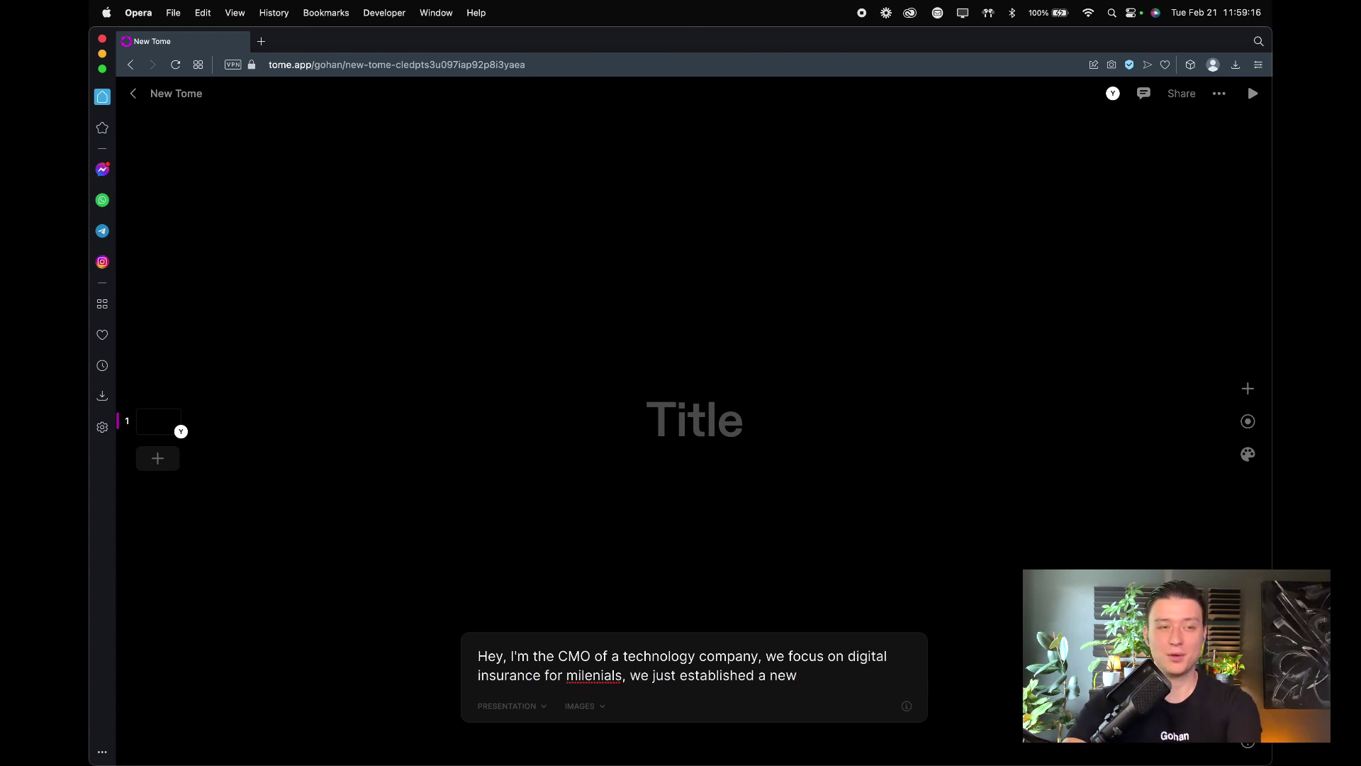
pyautogui.write(' EVP statement that says: “Smarter t')
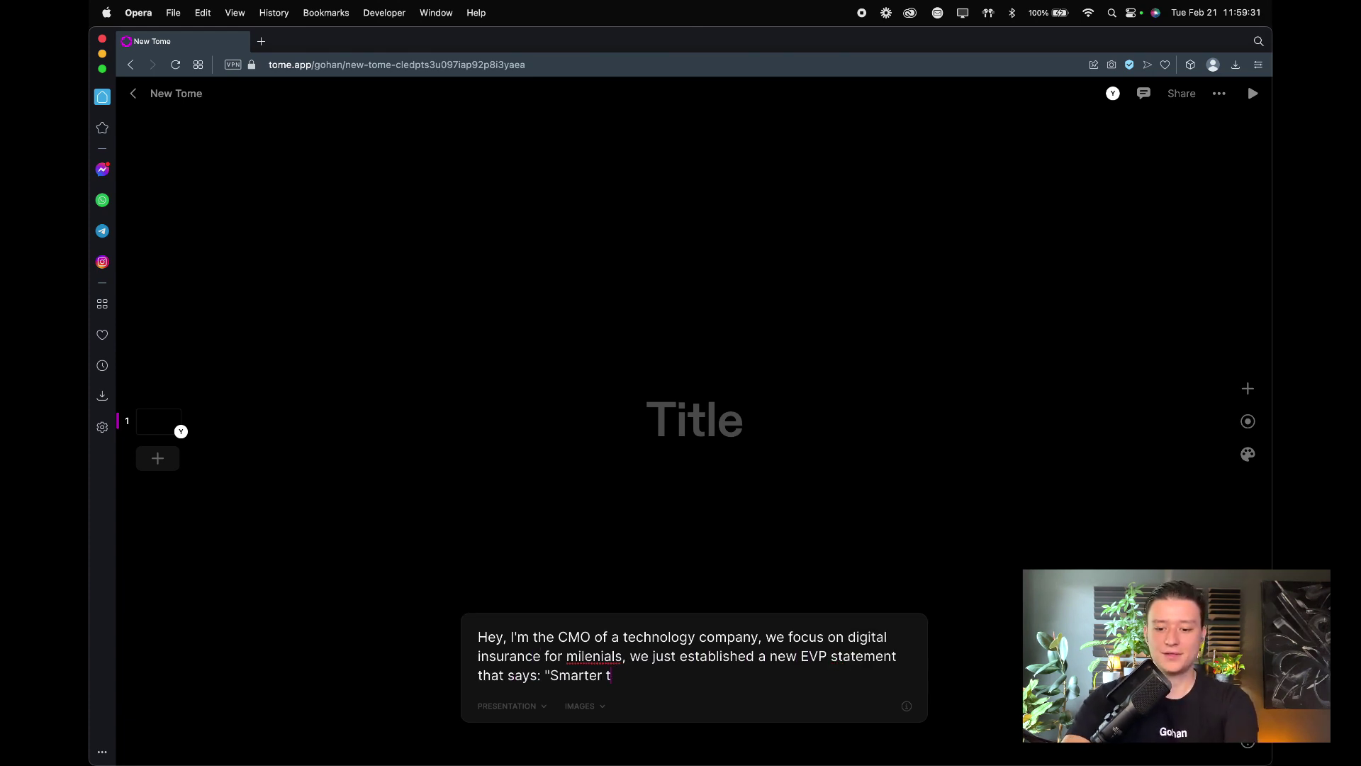
pyautogui.write('ogether” it reflects on the mission')
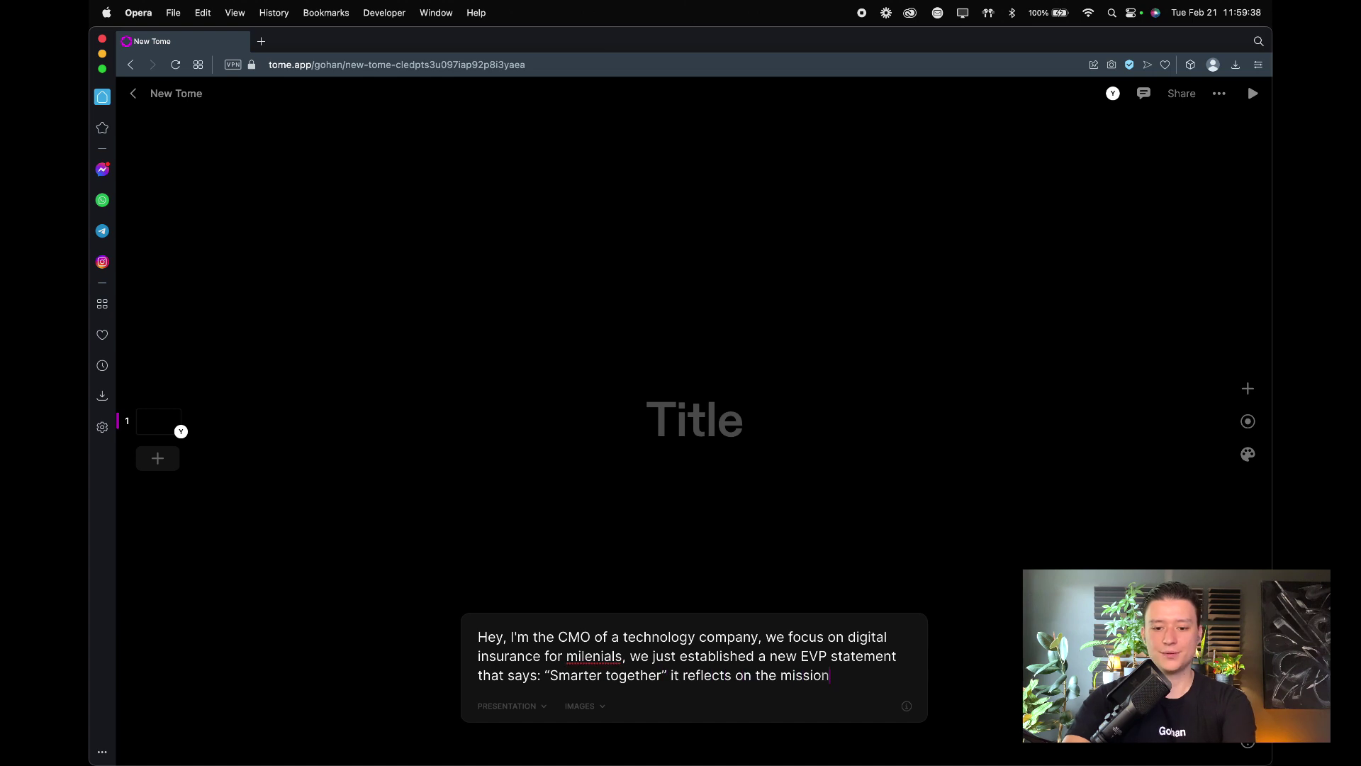
pyautogui.write(' that we dont just want people to do their jobs but also')
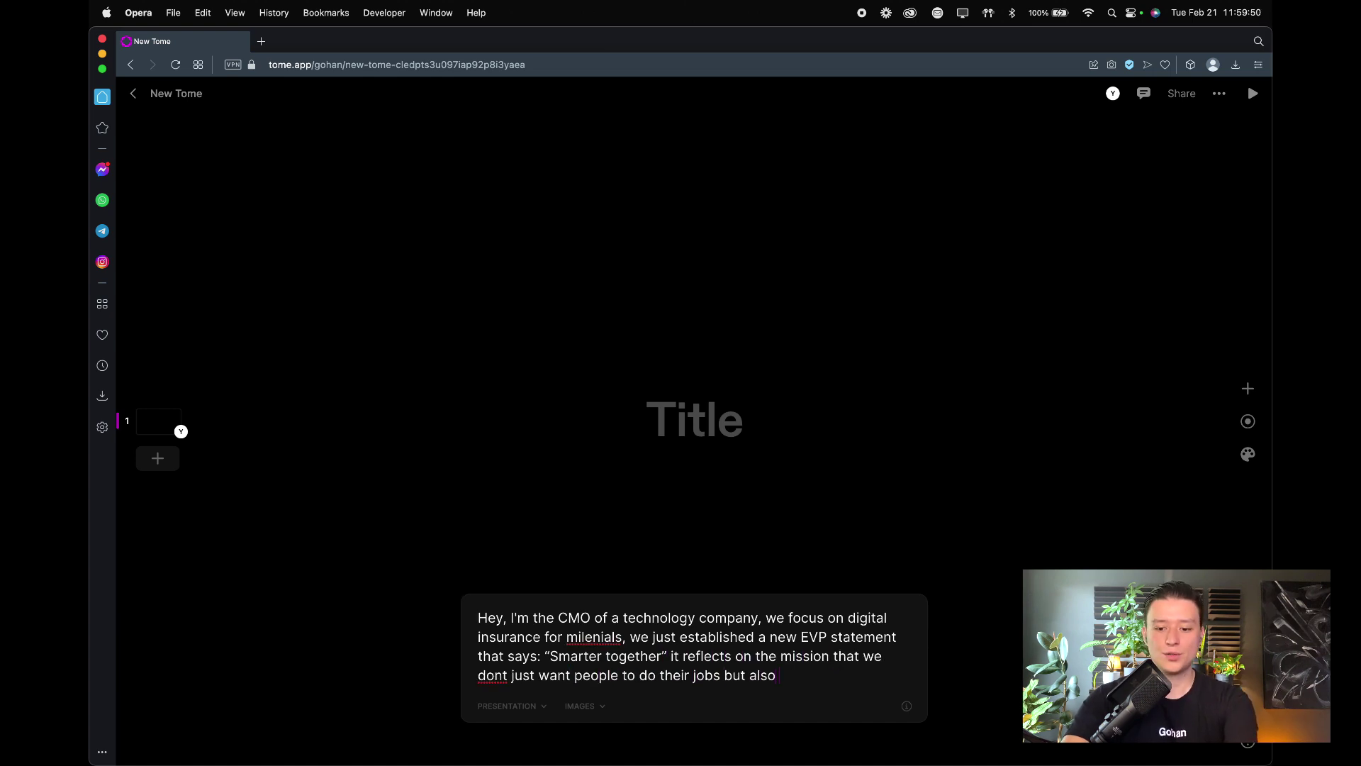
pyautogui.write(' become a smarter human and therefore a greater asse')
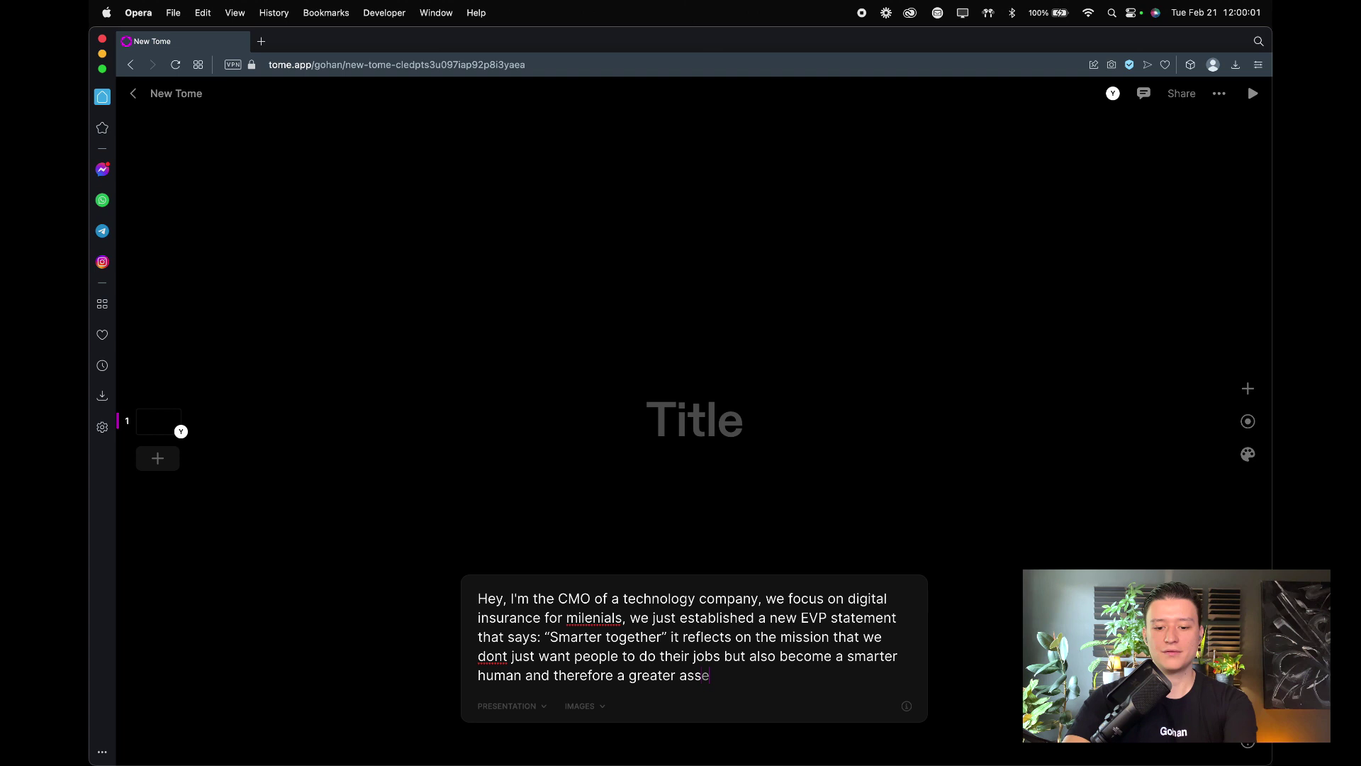
pyautogui.write('ts to the company and every')
pyautogui.write('one els')
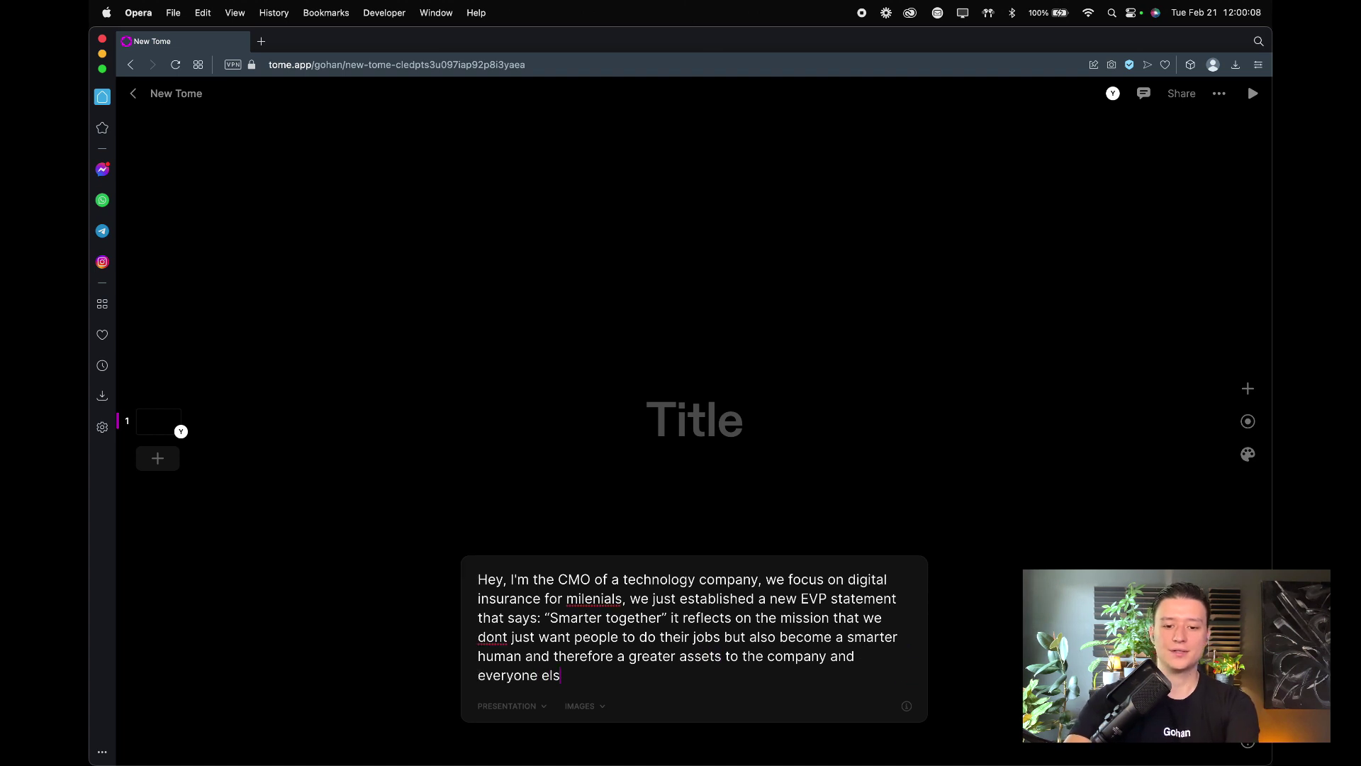
pyautogui.write('e.')
# Begin a new paragraph in the prompt for the Shoosh background and EVP request.
pyautogui.press('Return')
pyautogui.press('Return')
pyautogui.write('Create a present')
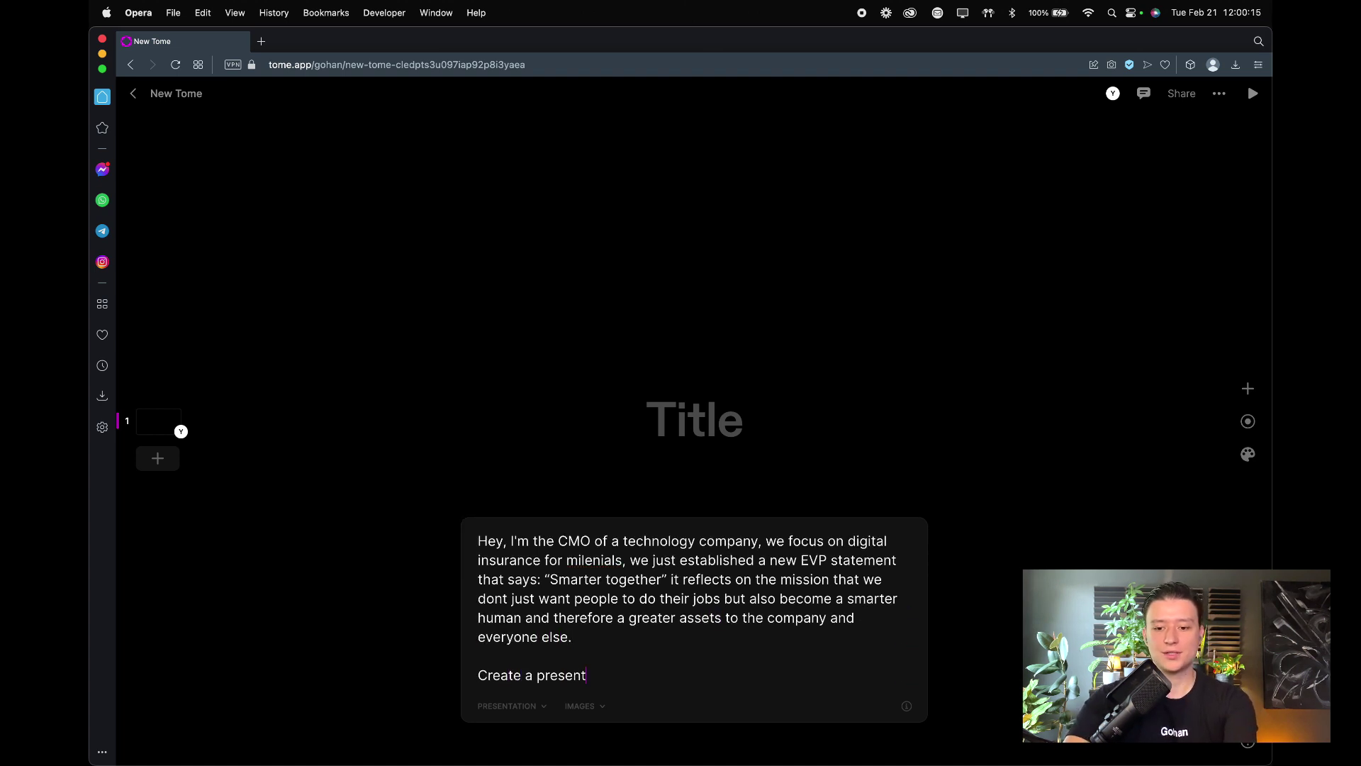
pyautogui.write('ation that')
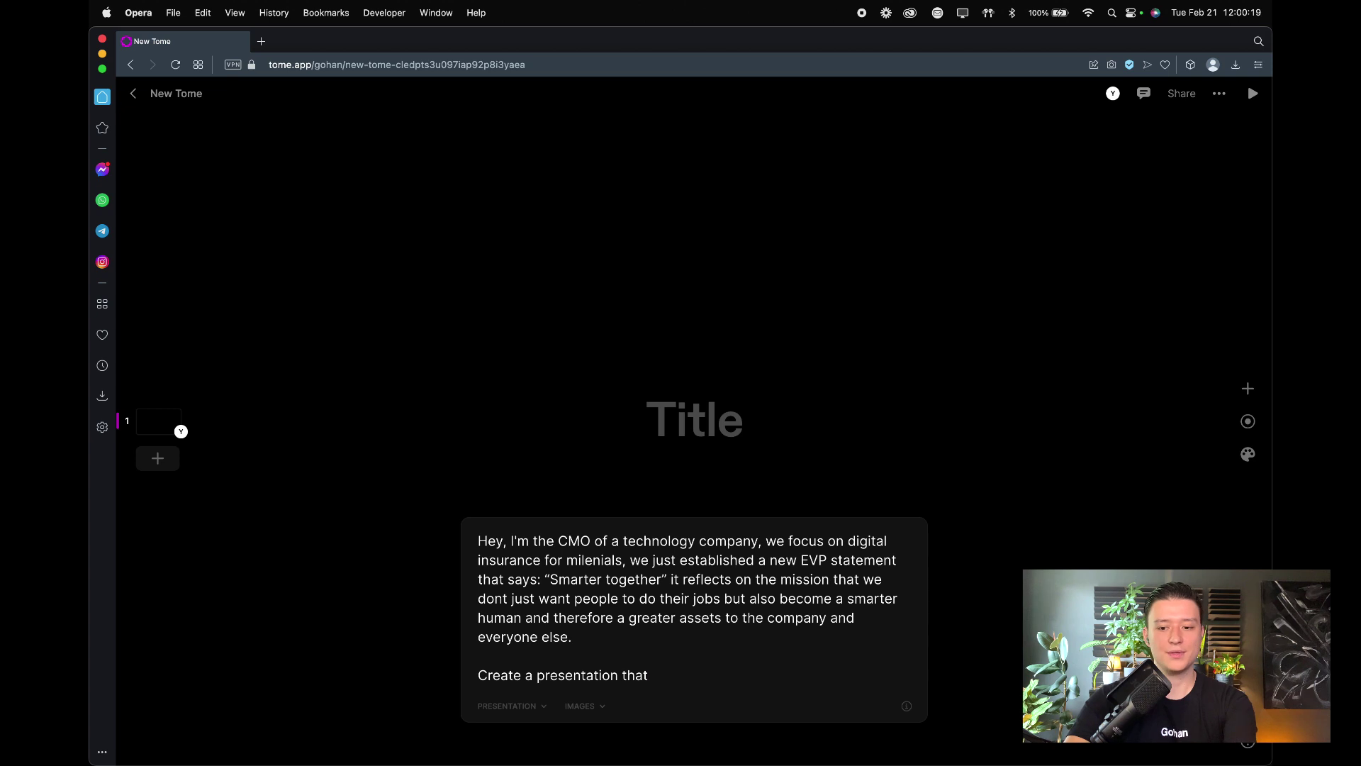
pyautogui.write(' shows the team how to im')
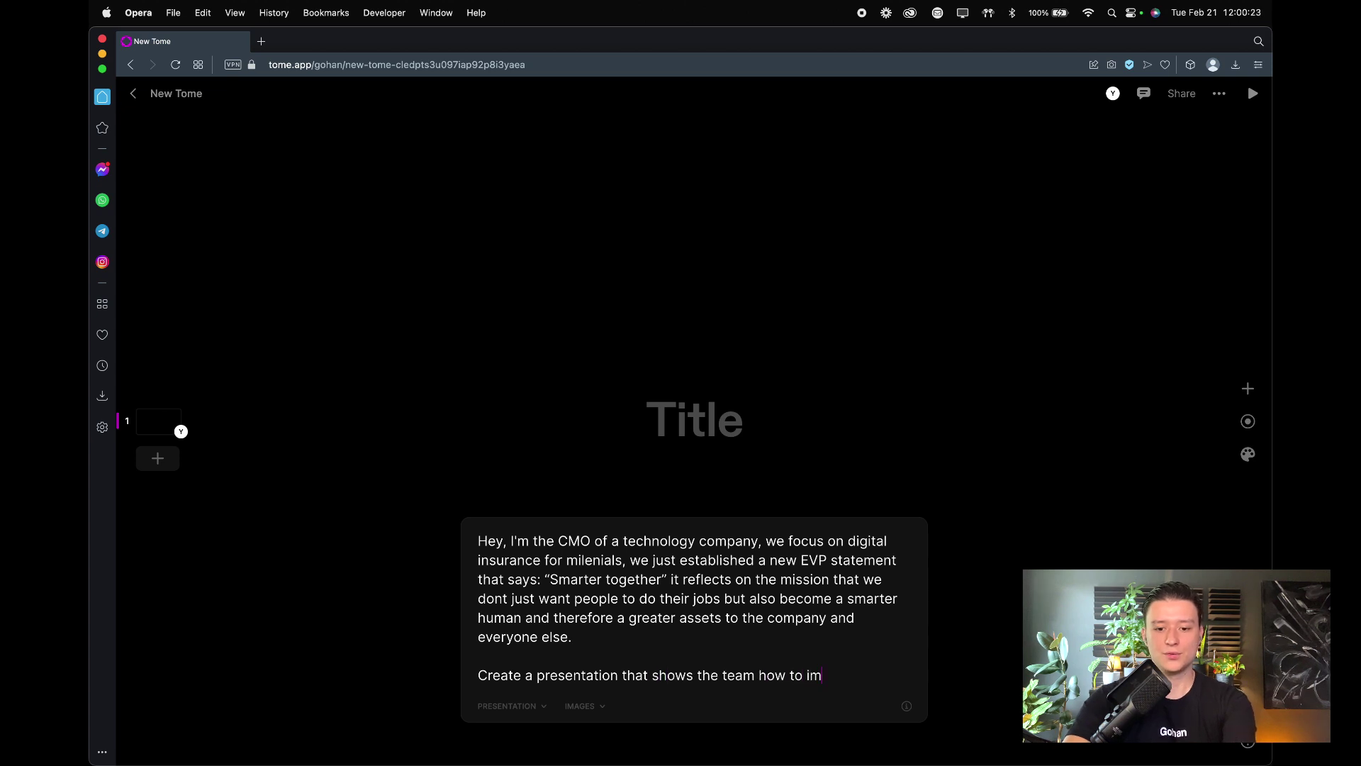
pyautogui.write('plement such a new EVP statemen')
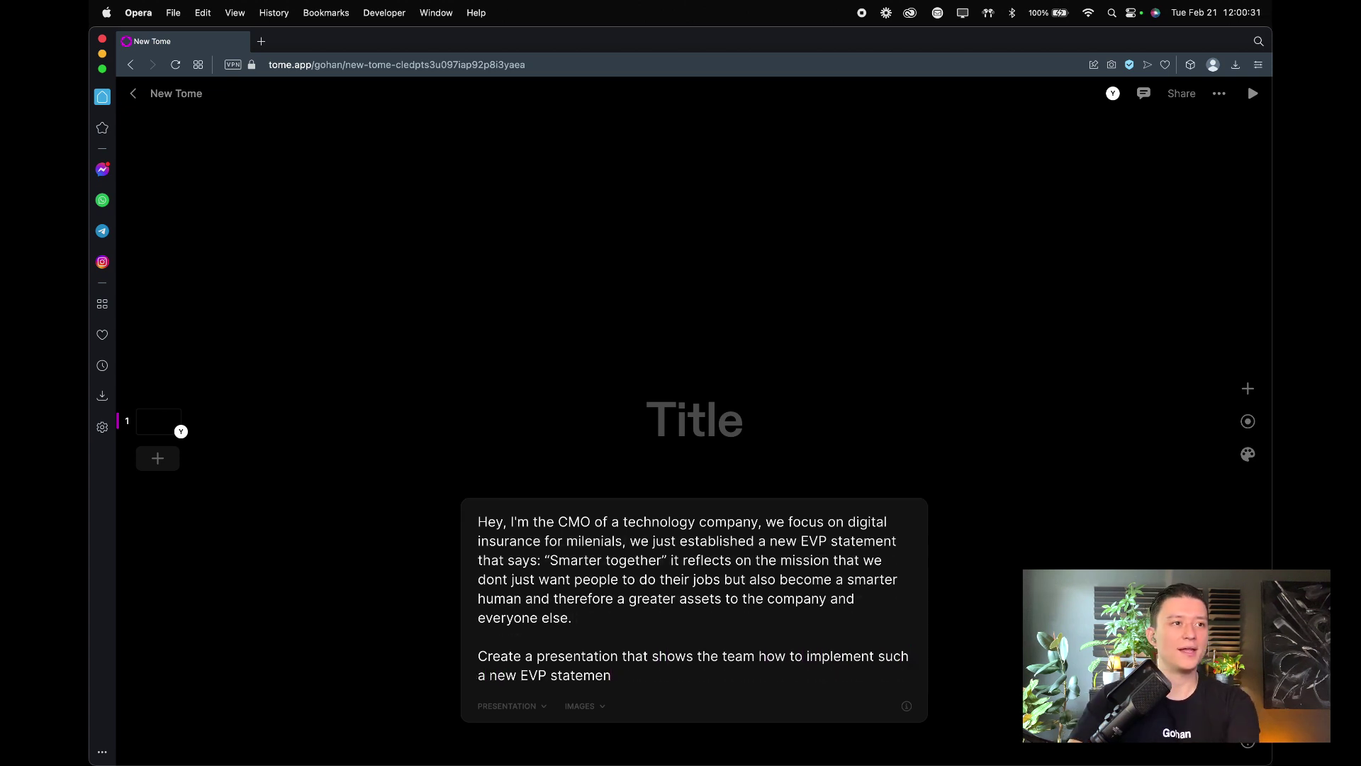
pyautogui.write('t.')
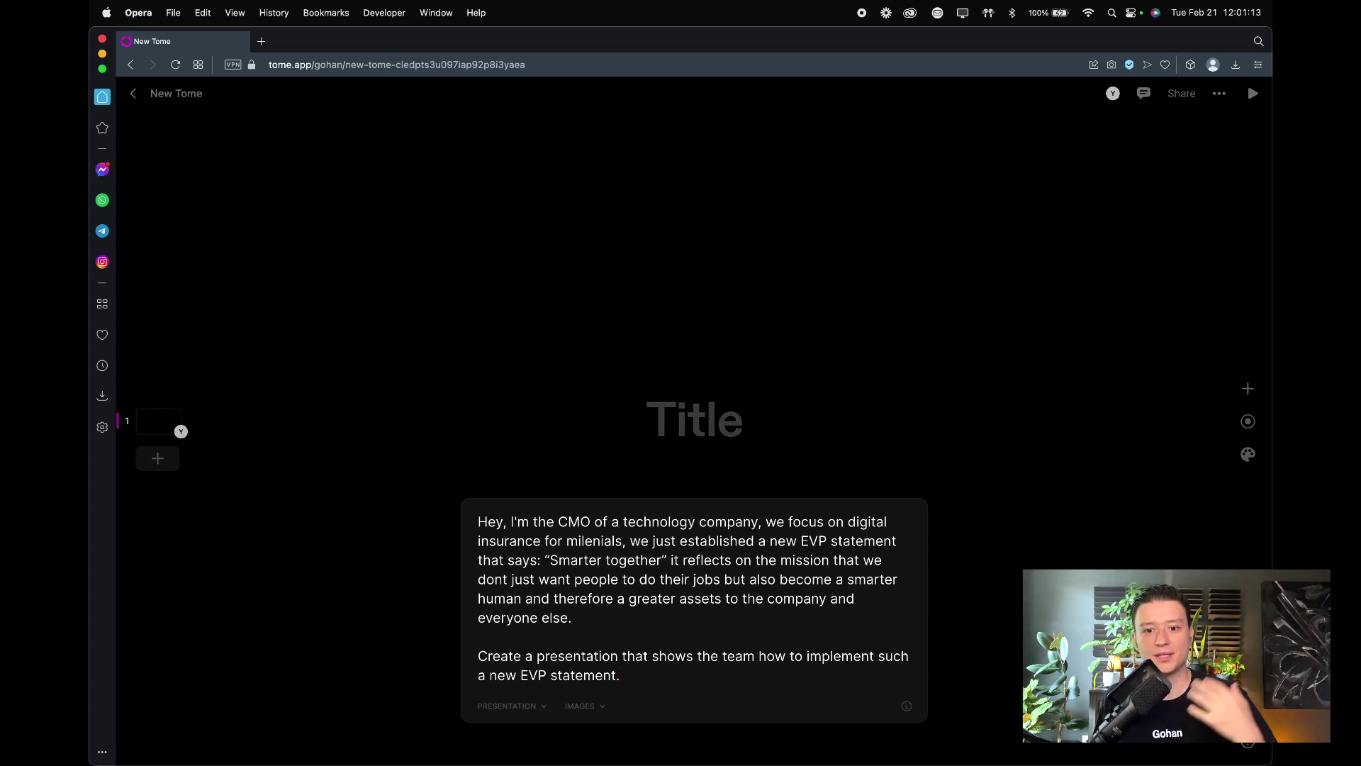
# Submit the prompt so Tome generates the eight-slide Smarter Together deck with images.
pyautogui.press('Return')
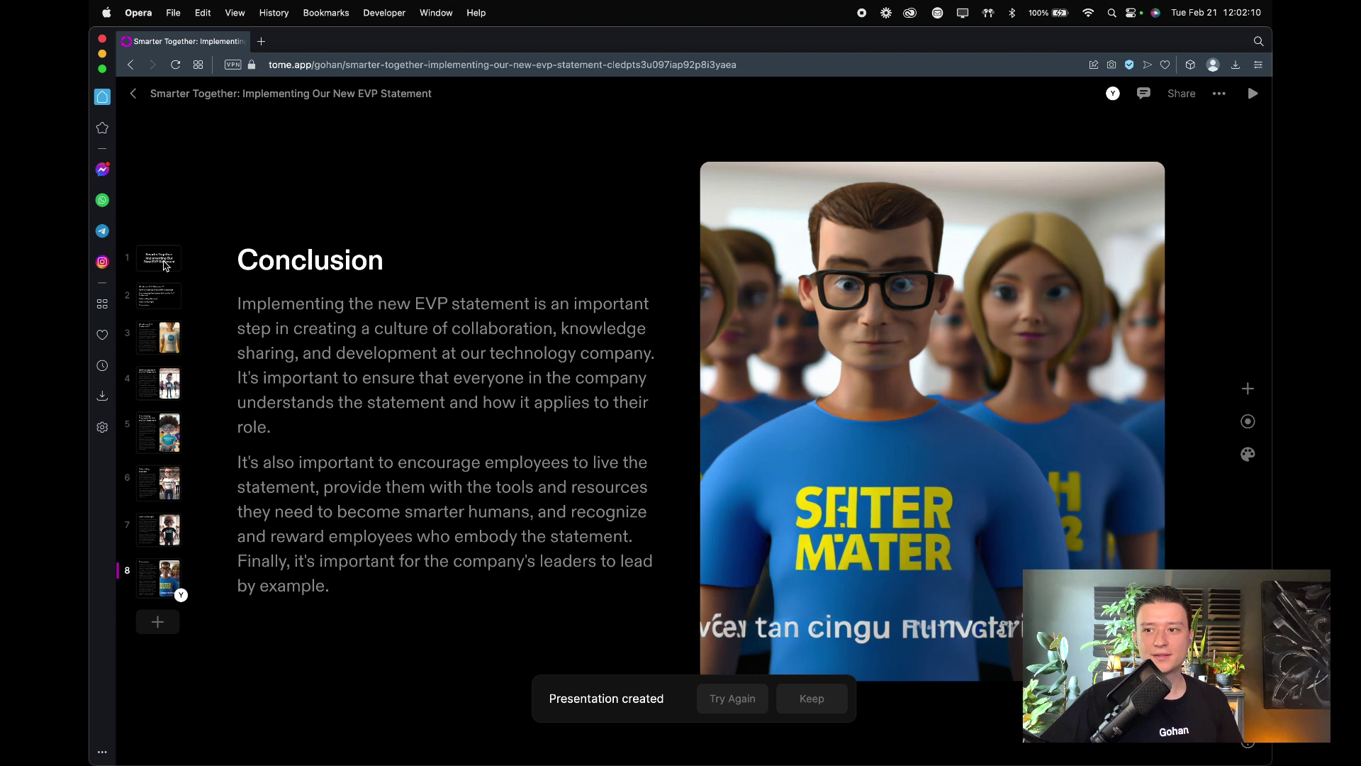
# Review the title slide, then the agenda slide listing six topics.
pyautogui.click(166, 265)
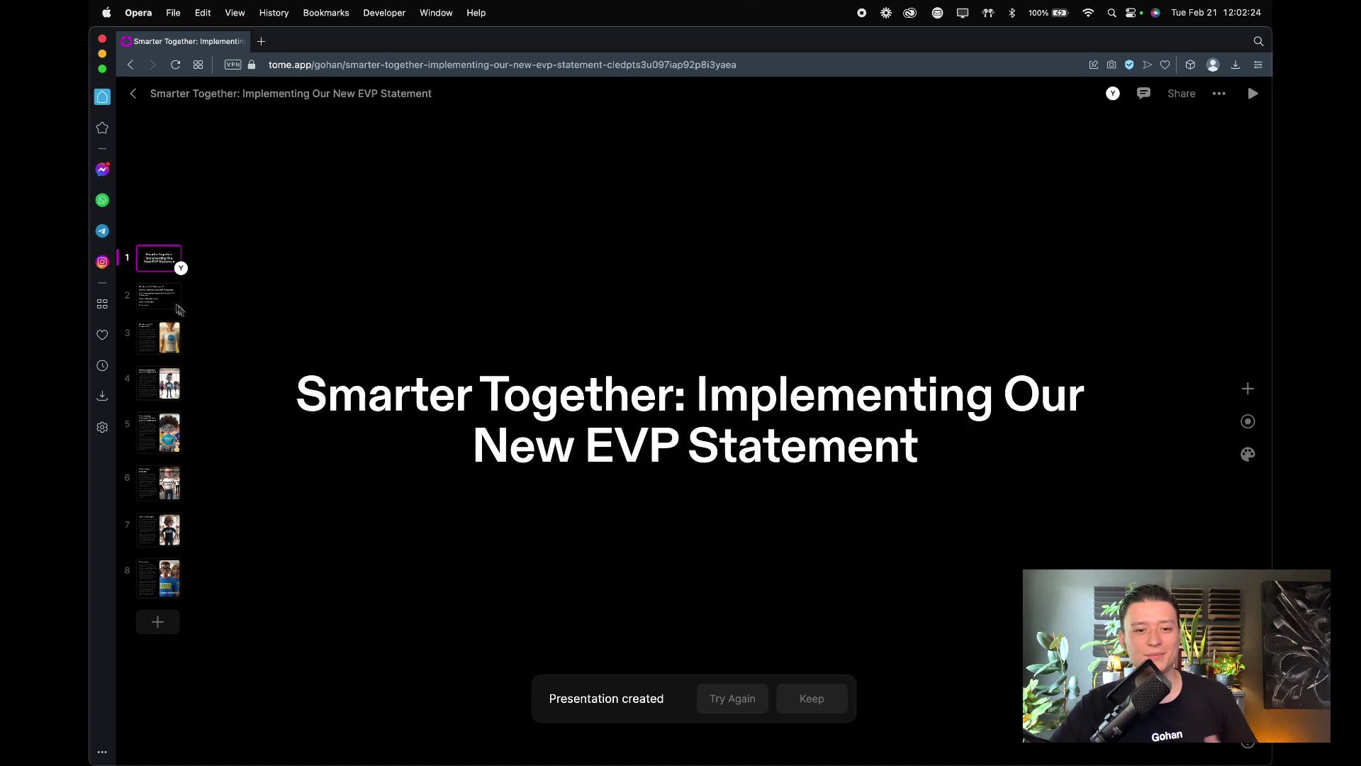
pyautogui.click(175, 303)
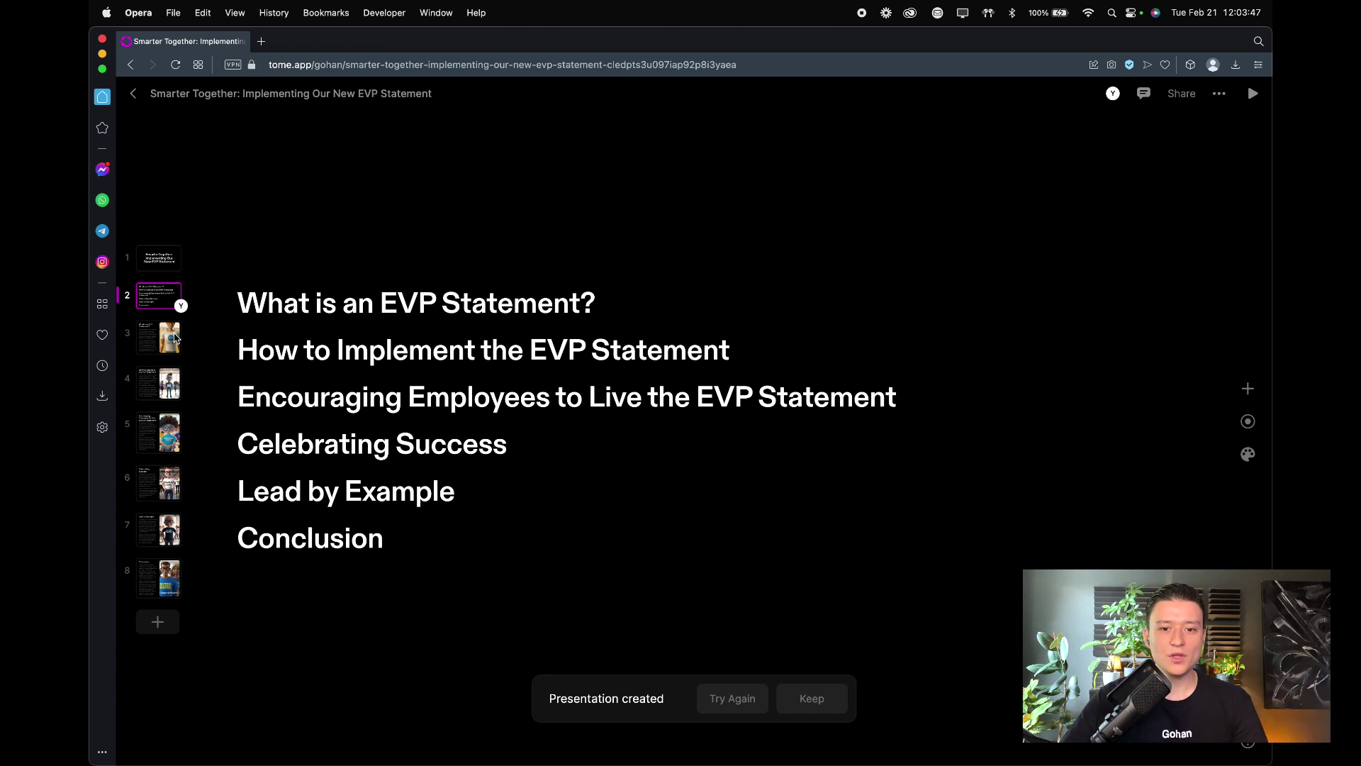
# On 'What is an EVP Statement?', edit the second paragraph's company reference to Shoosh.
pyautogui.click(170, 336)
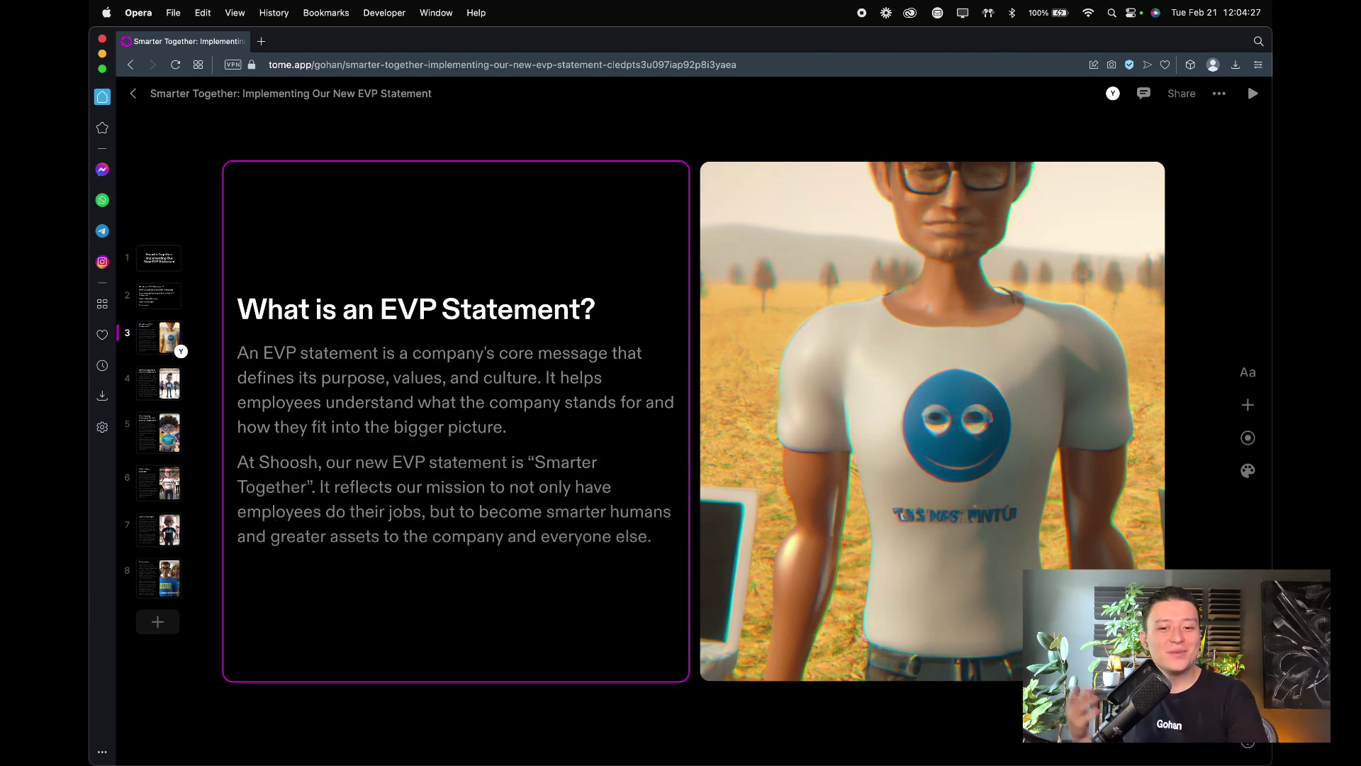
pyautogui.click(396, 497)
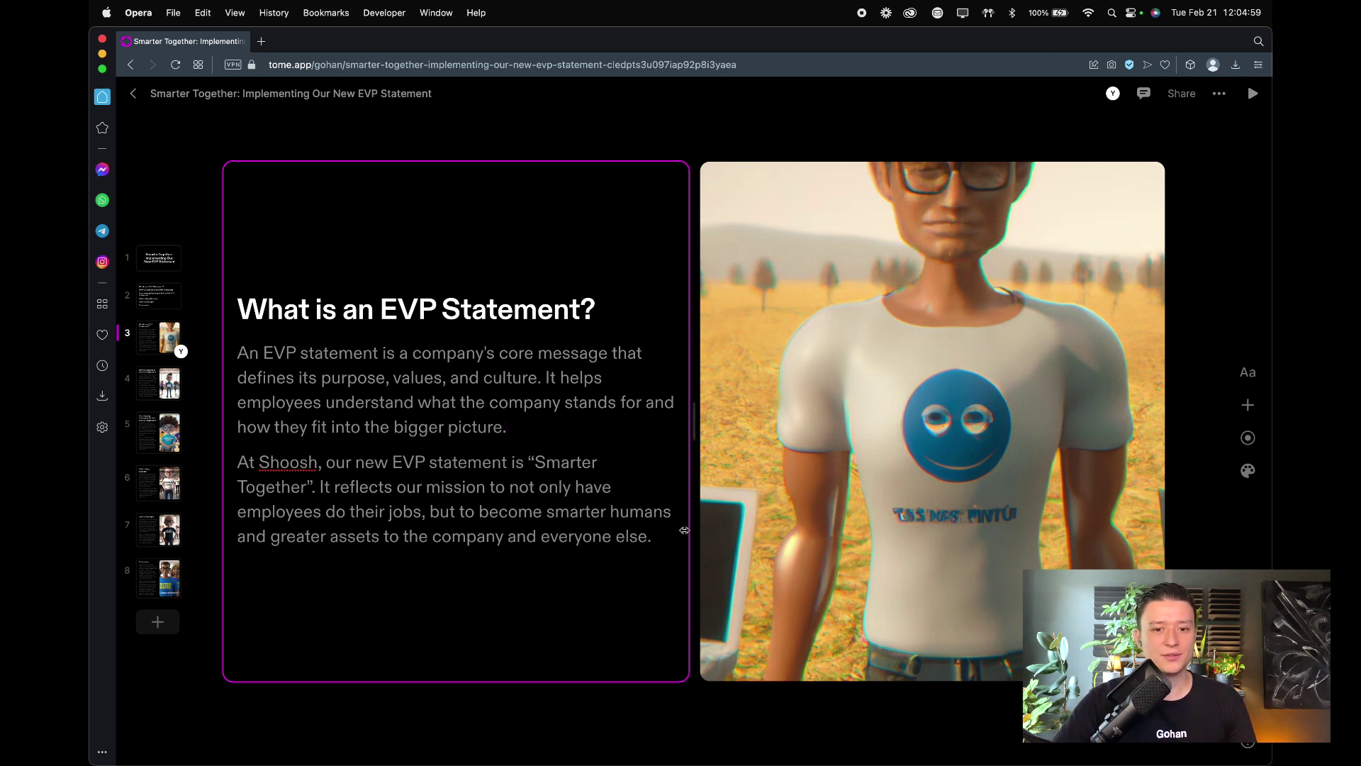
# Select both body paragraphs and have AI Reduce them to short statements.
pyautogui.moveTo(654, 539); pyautogui.dragTo(240, 352)
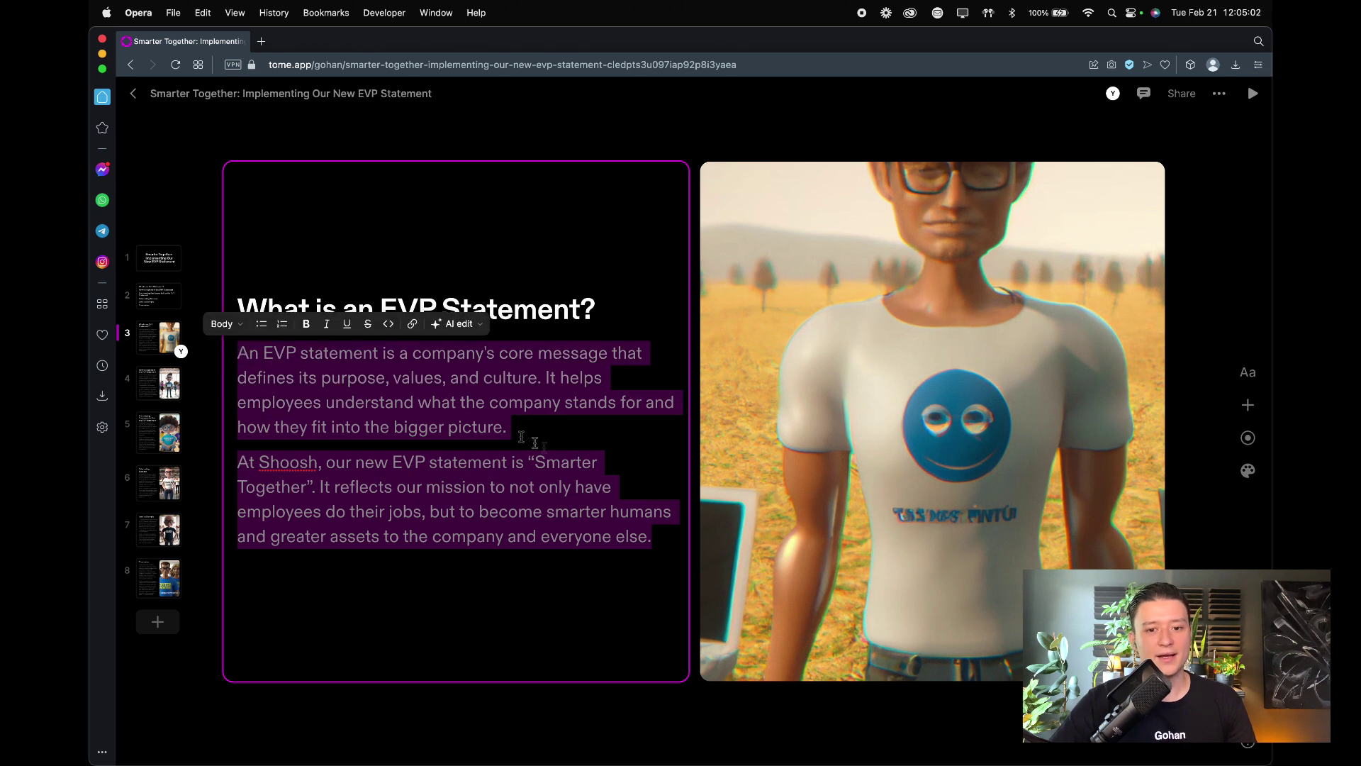
pyautogui.click(485, 325)
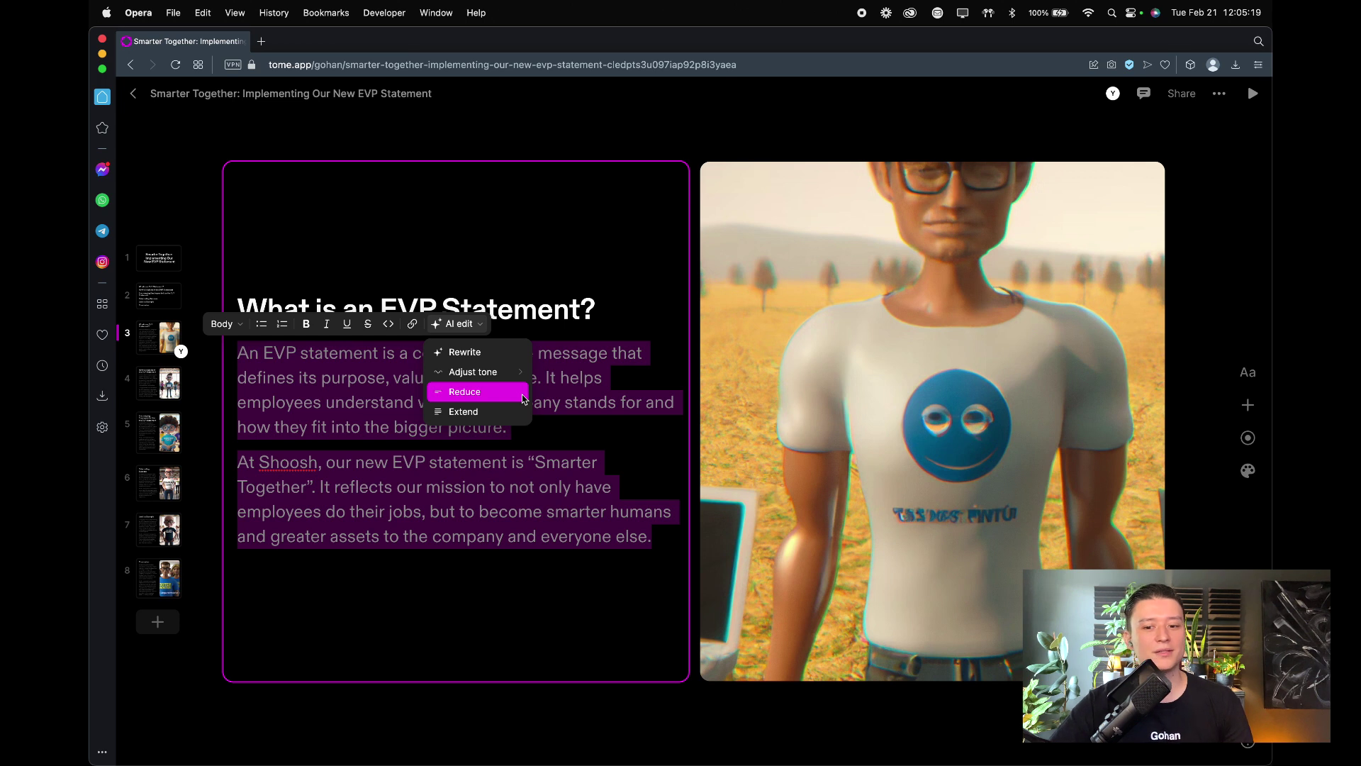
pyautogui.click(523, 399)
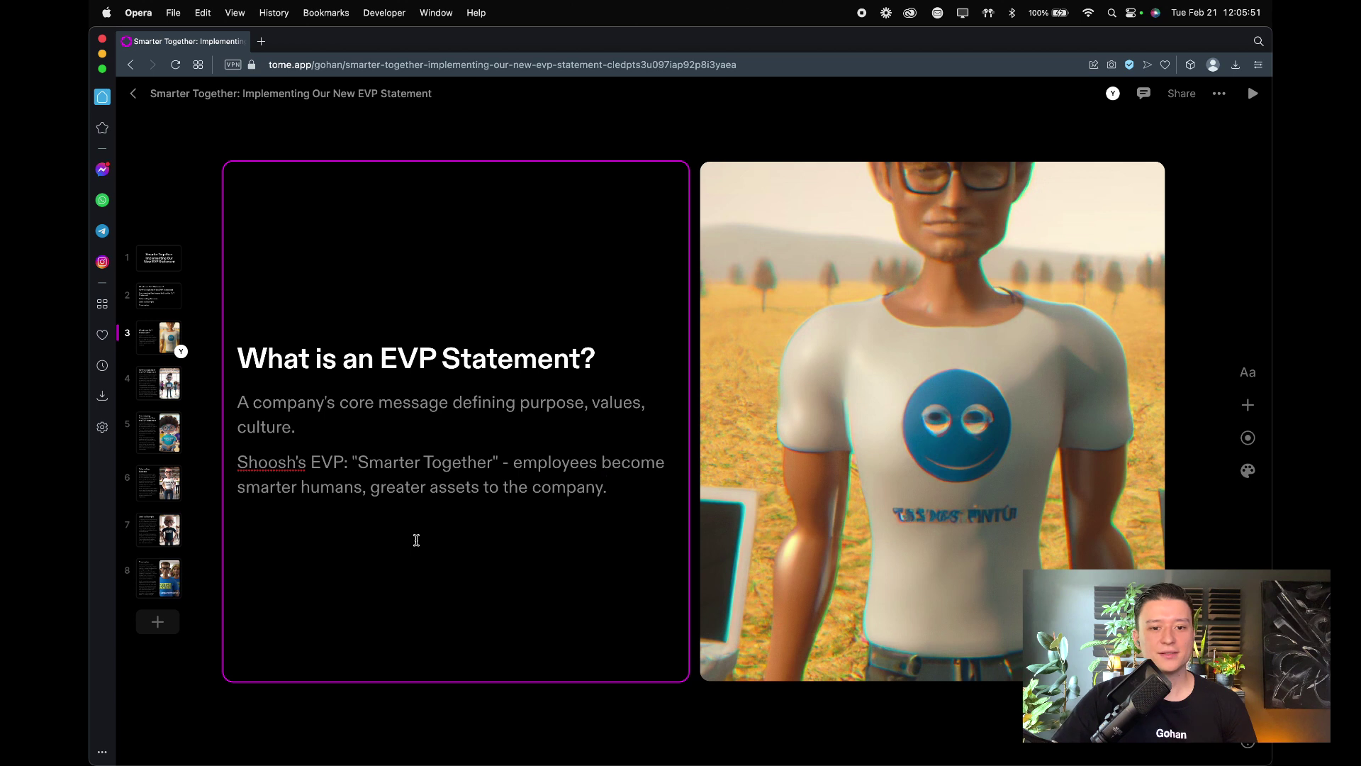
pyautogui.moveTo(606, 368); pyautogui.dragTo(236, 361)
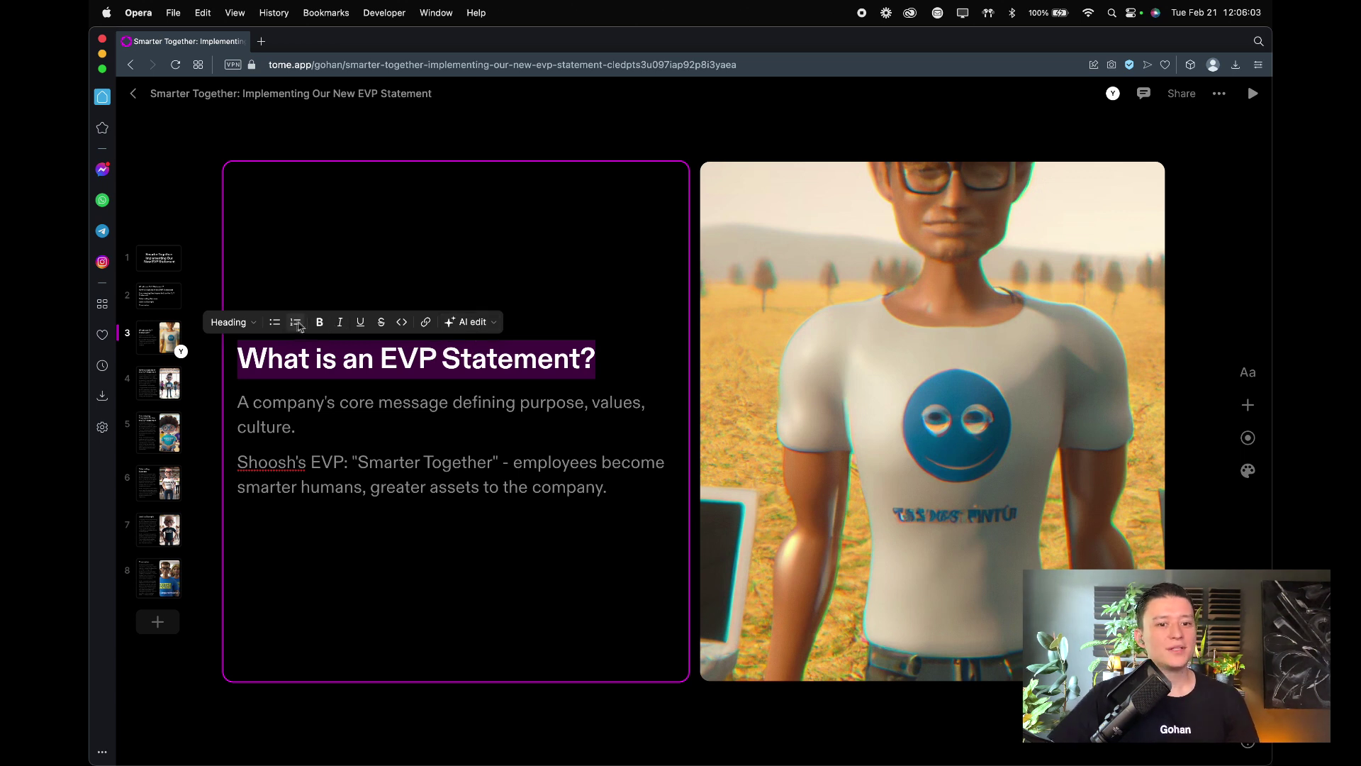
pyautogui.click(253, 323)
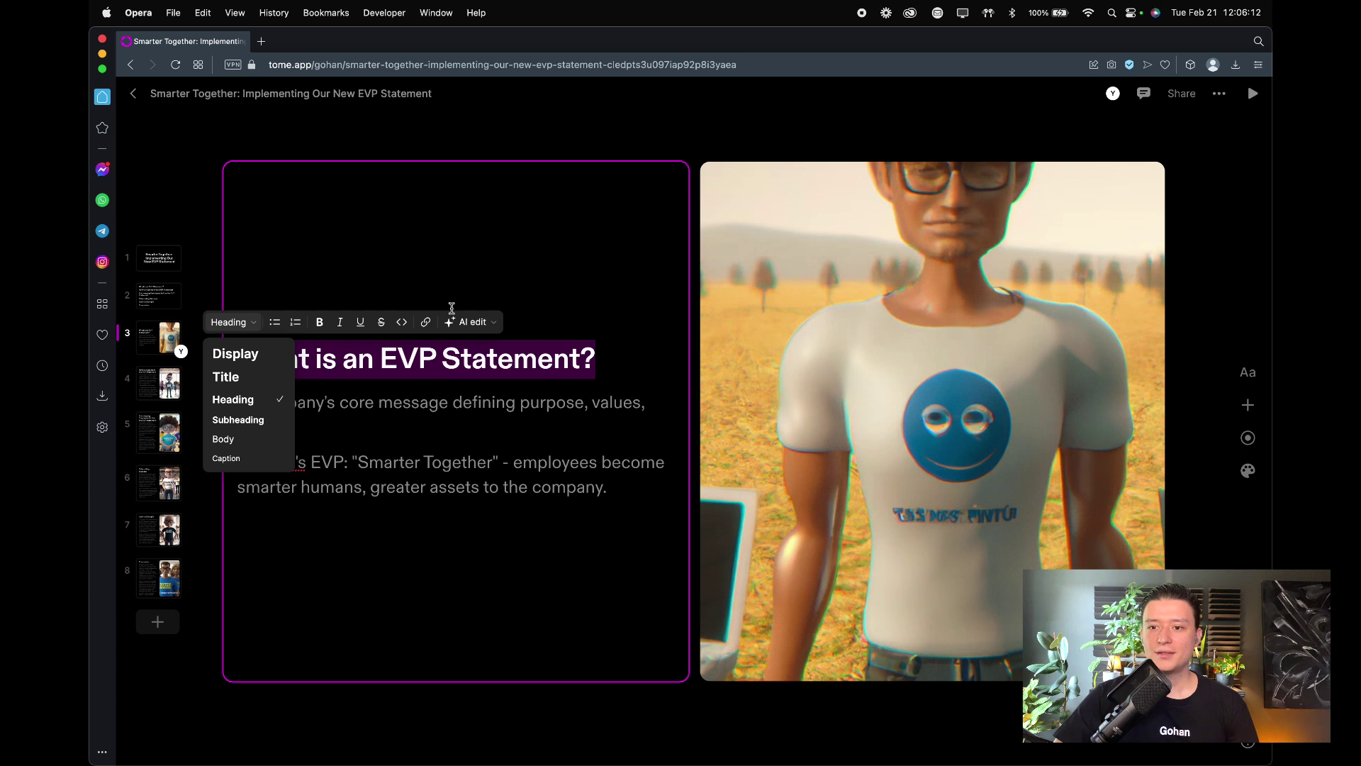
pyautogui.click(465, 287)
pyautogui.click(953, 481)
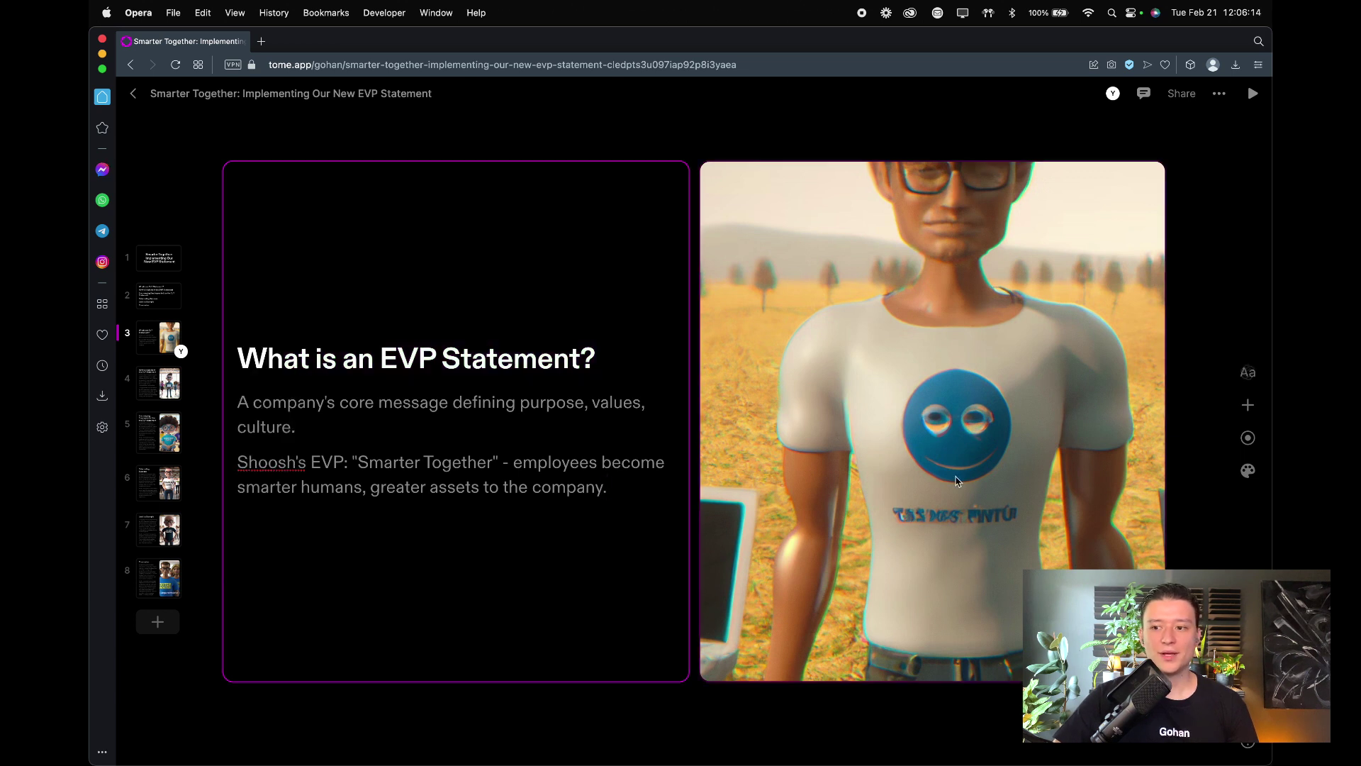
pyautogui.click(1247, 373)
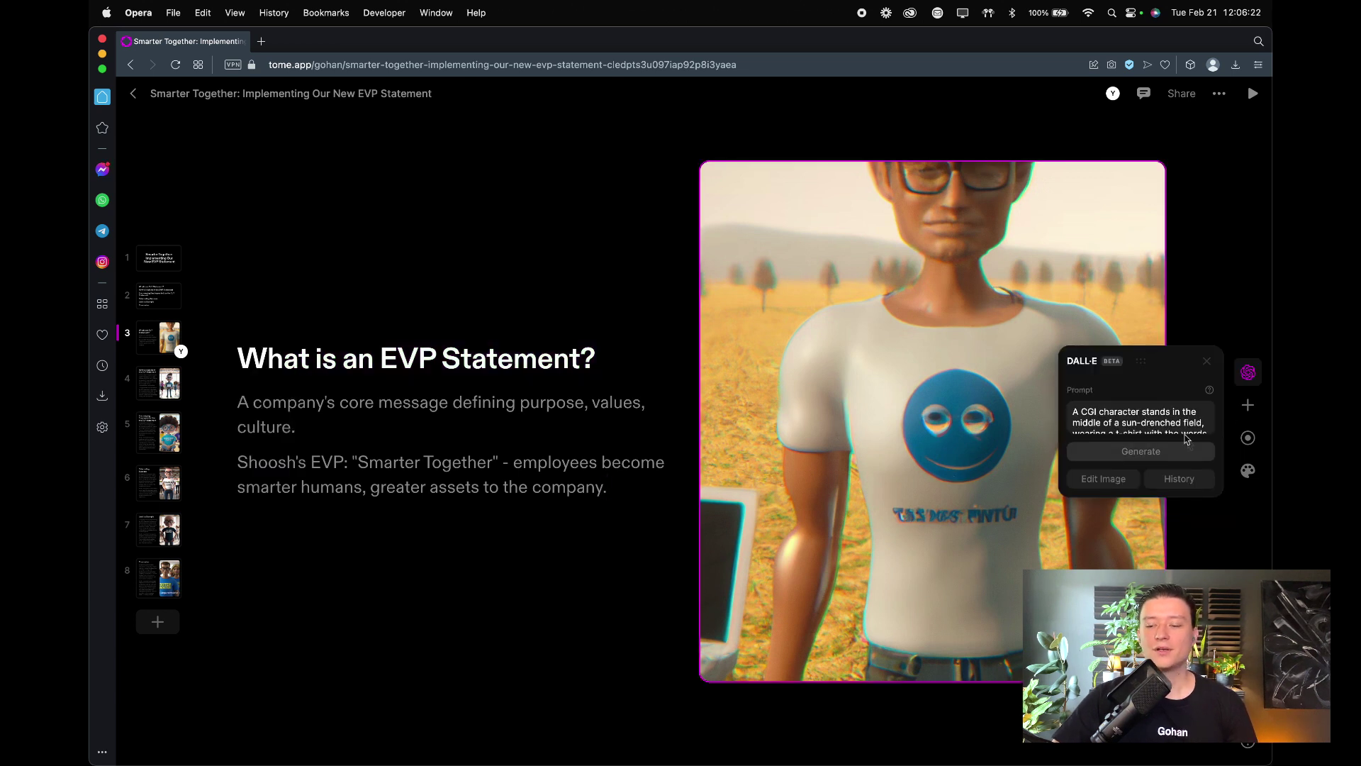
pyautogui.scroll(-1, 1178, 419)
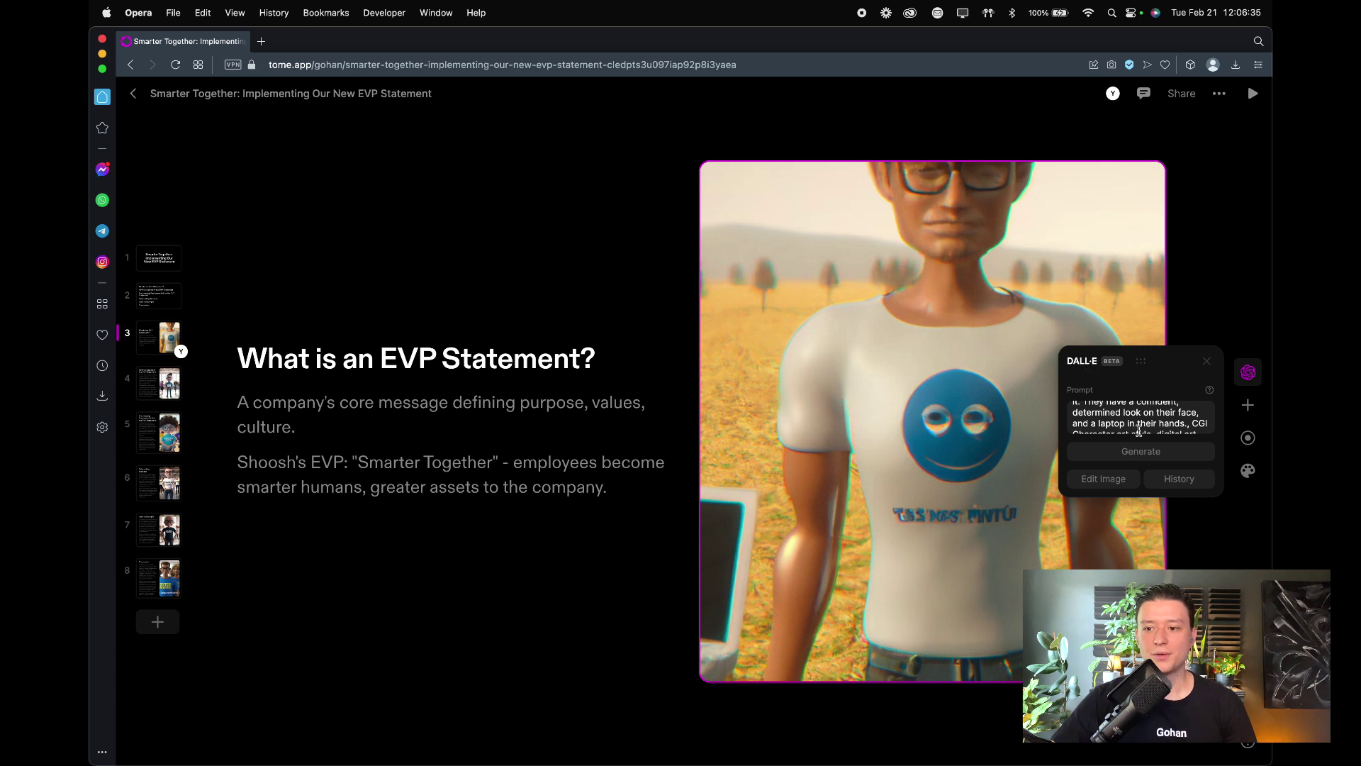
pyautogui.scroll(-2, 1137, 429)
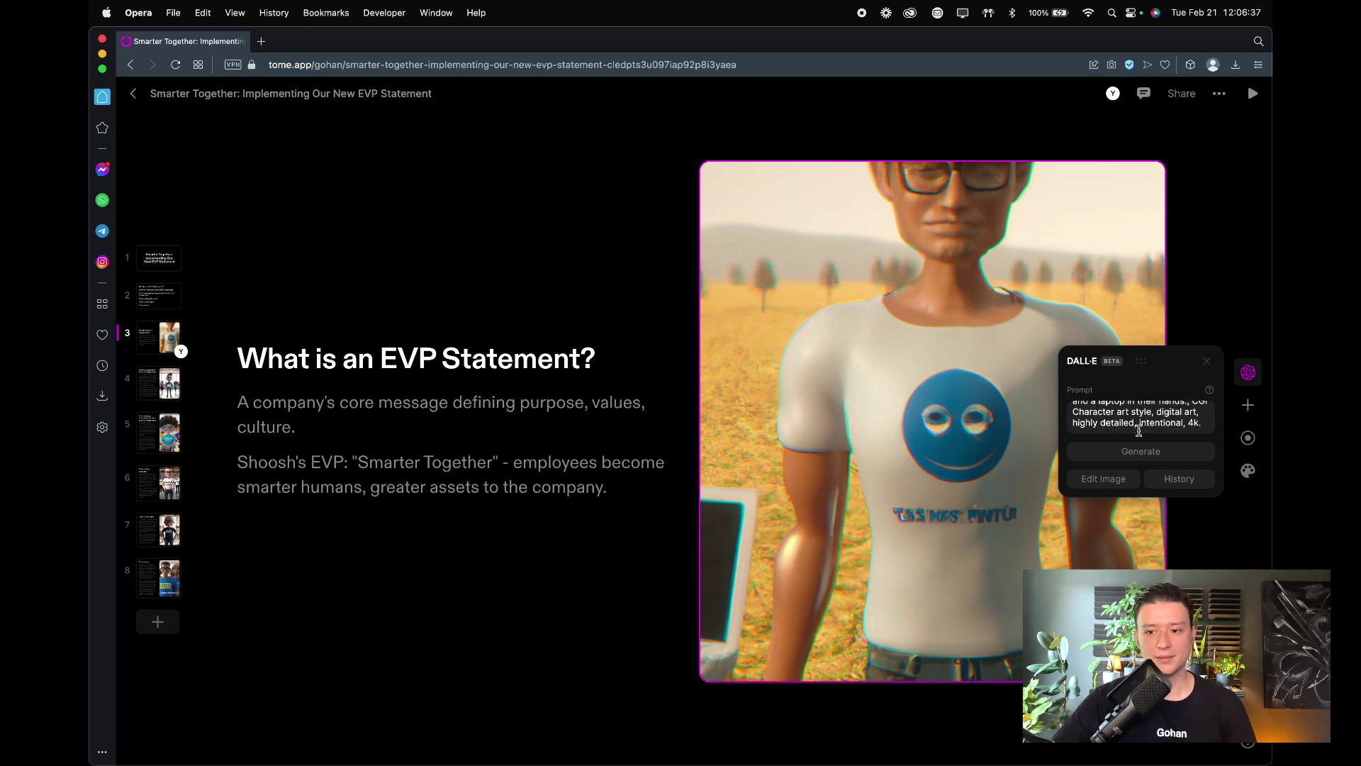
pyautogui.scroll(1, 1138, 430)
pyautogui.scroll(1, 1138, 429)
pyautogui.scroll(1, 1138, 429)
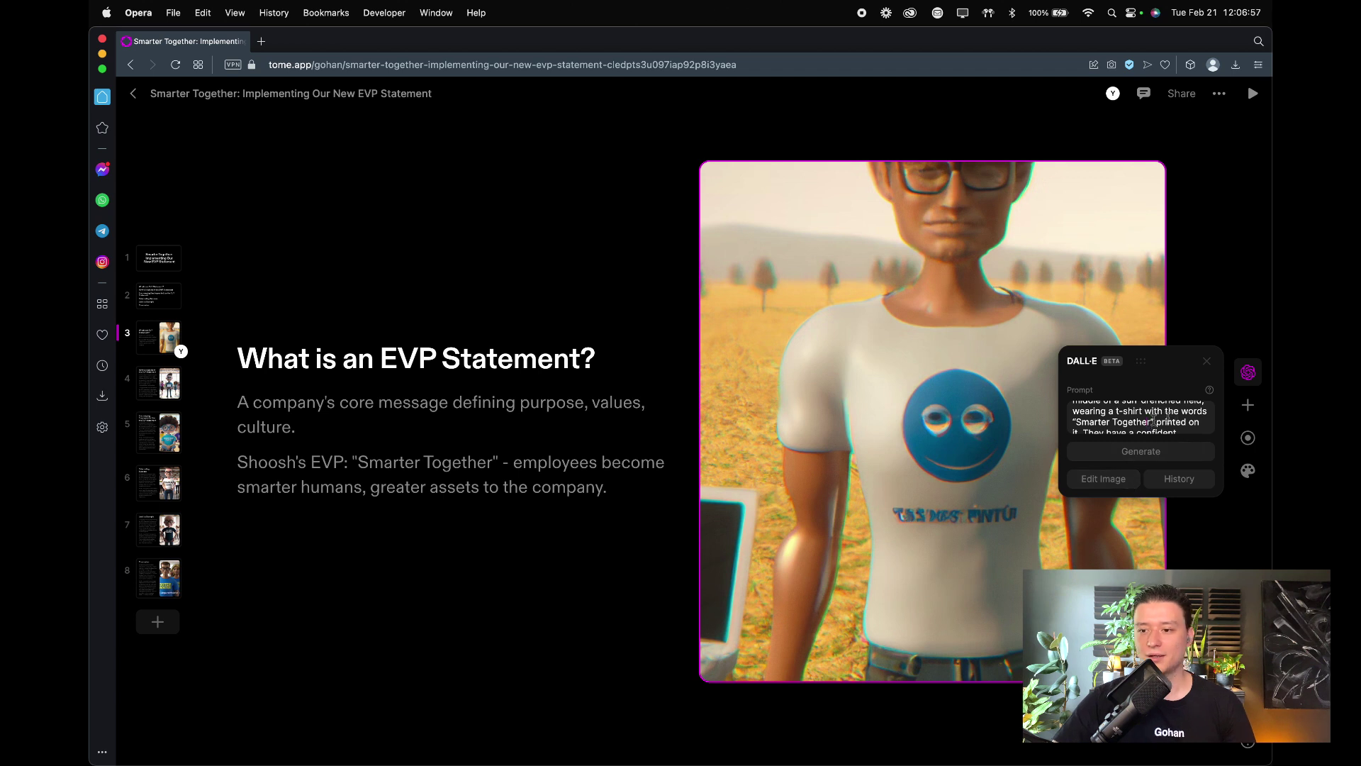
pyautogui.click(425, 338)
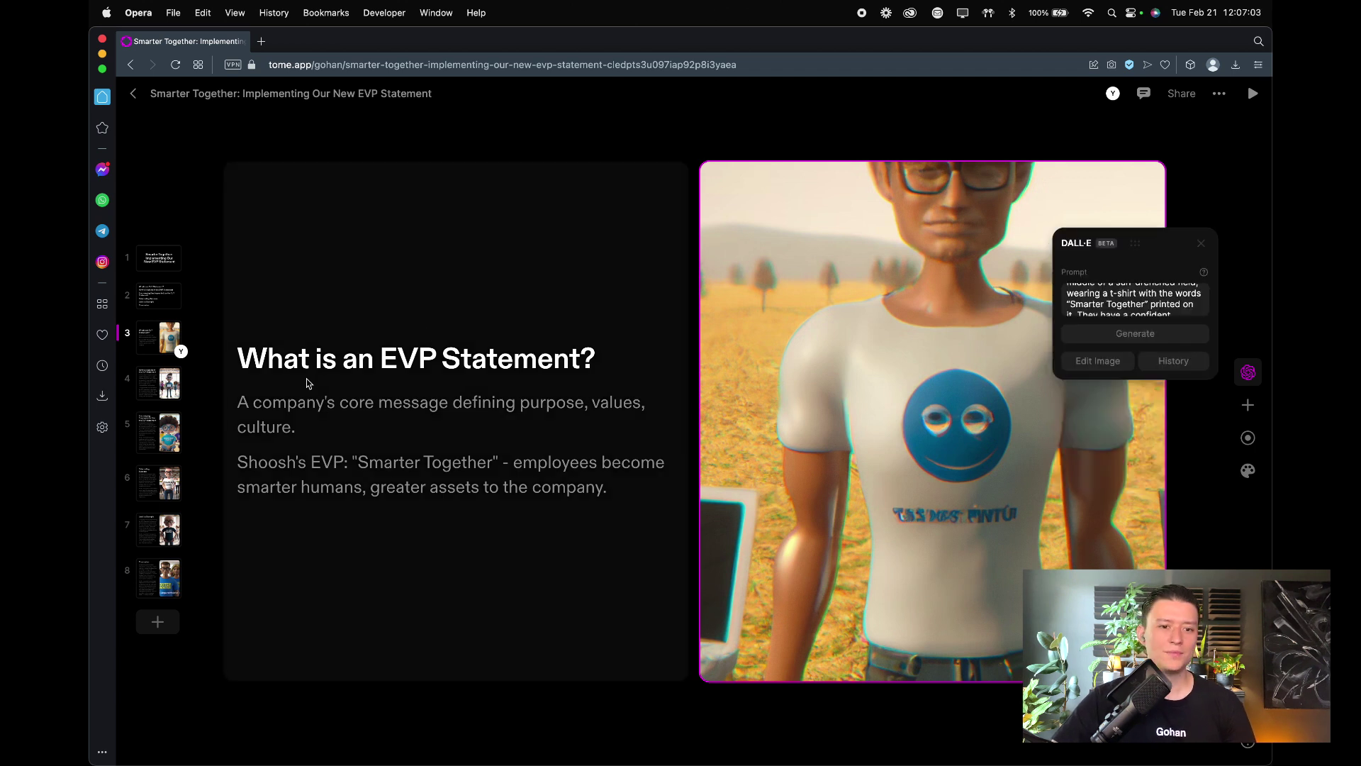
# Arrow through slides 4-8 to land on the Conclusion slide.
pyautogui.press('Down')
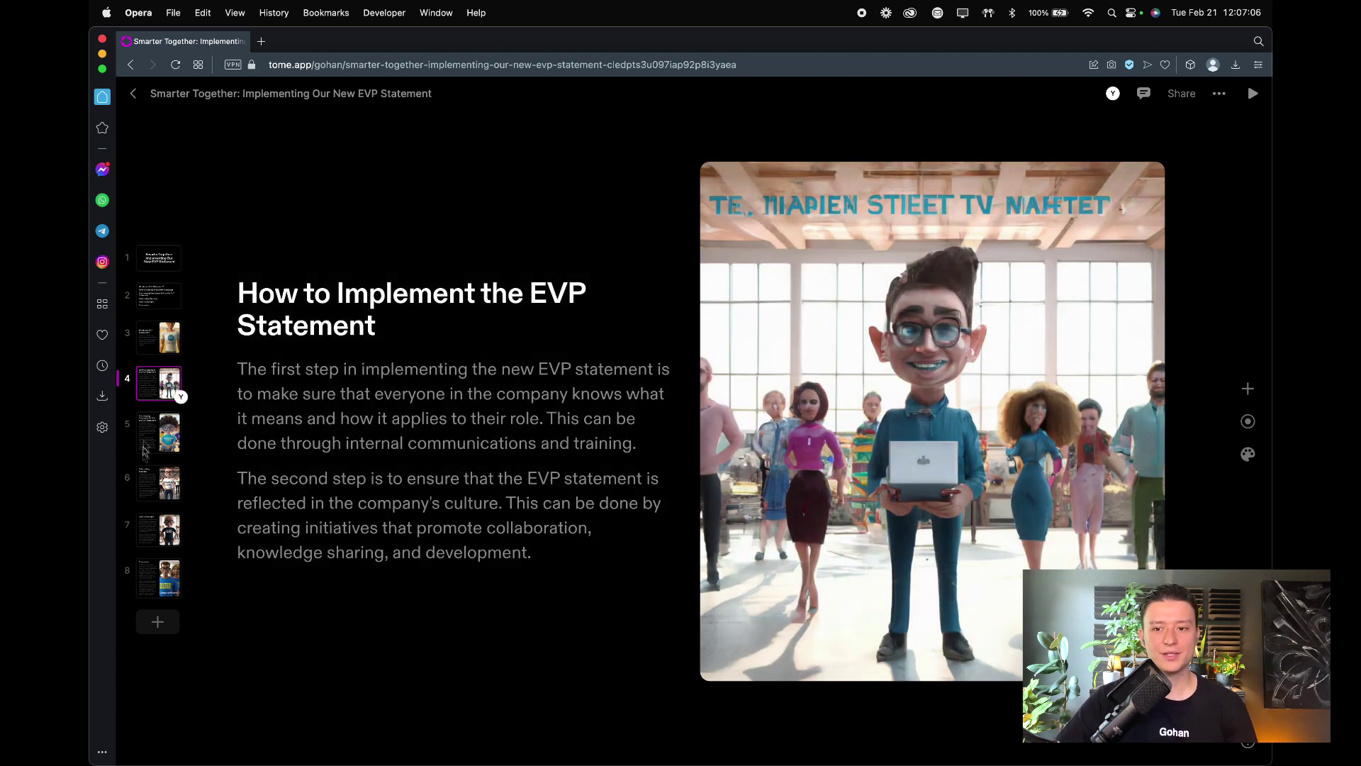
pyautogui.moveTo(158, 383)
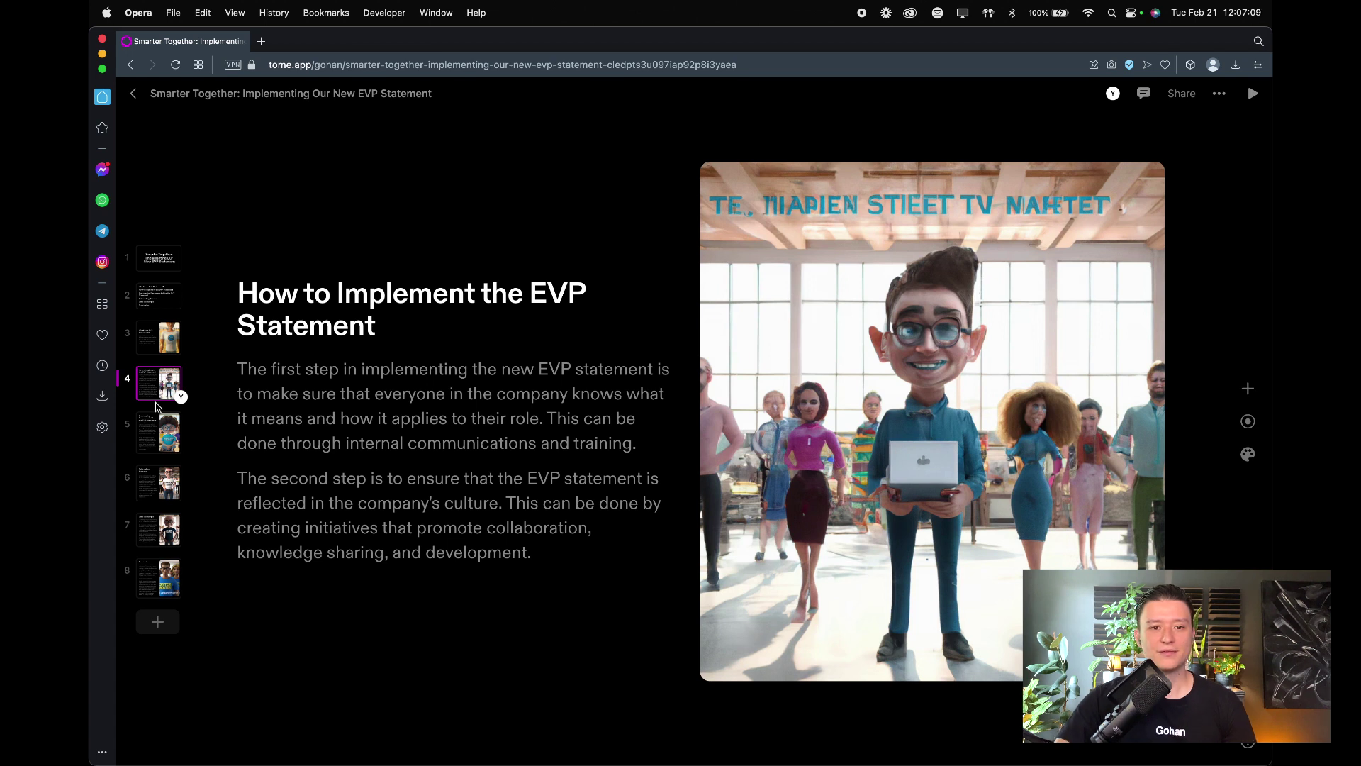
pyautogui.press('Down')
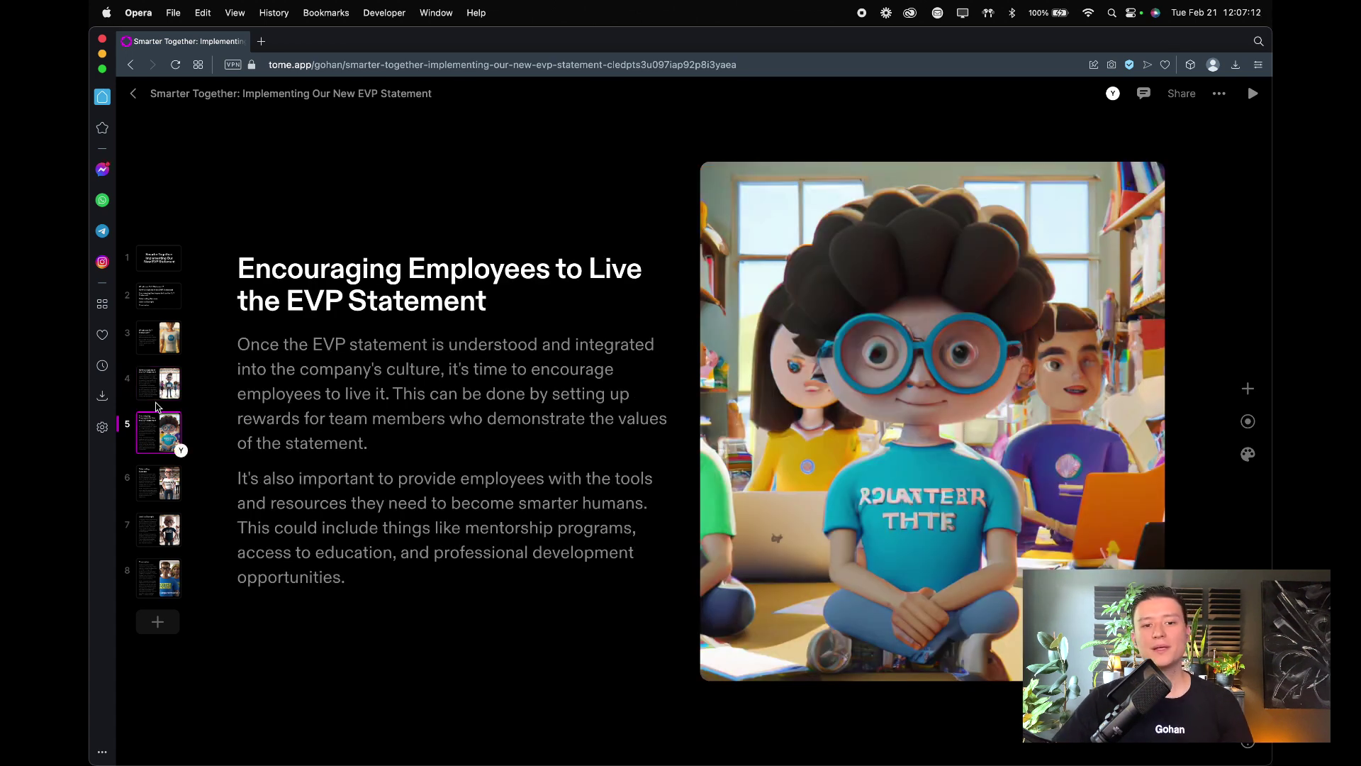
pyautogui.press('Up')
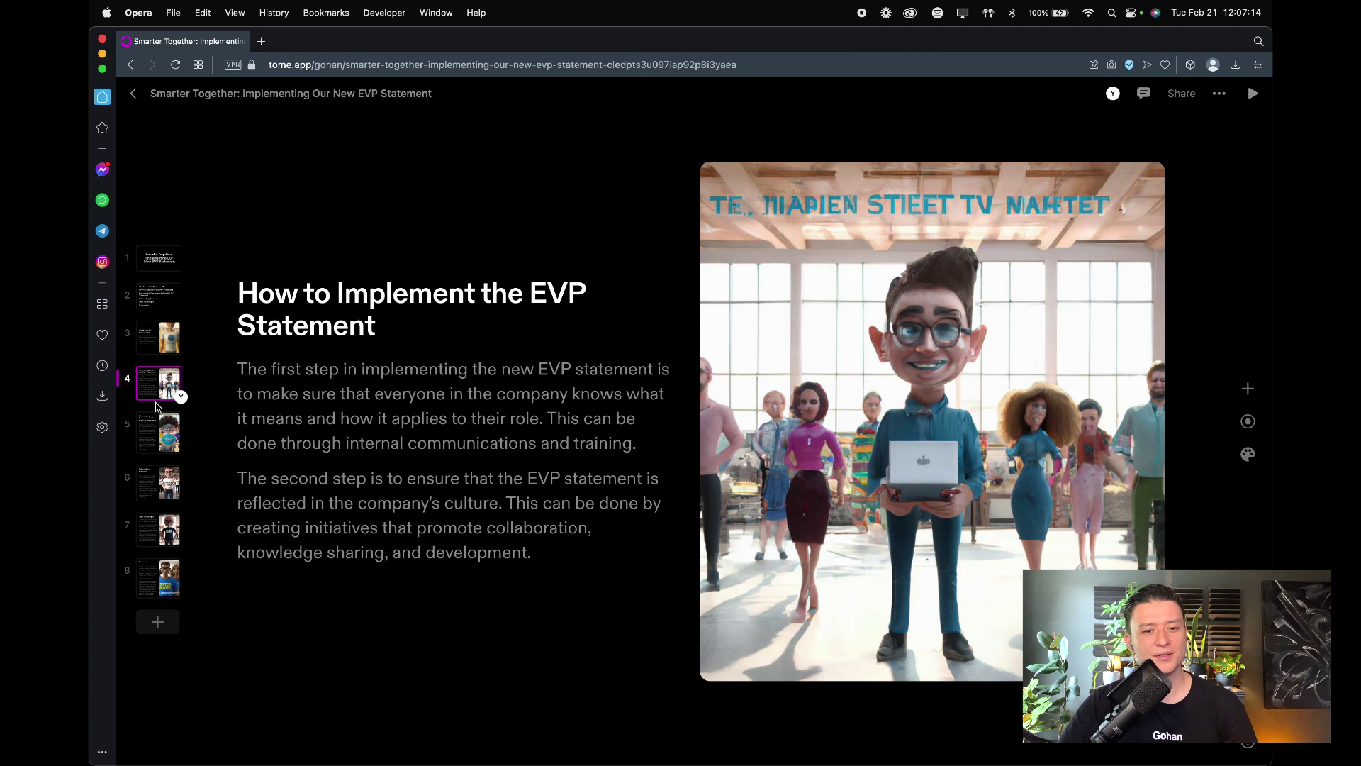
pyautogui.press('Down')
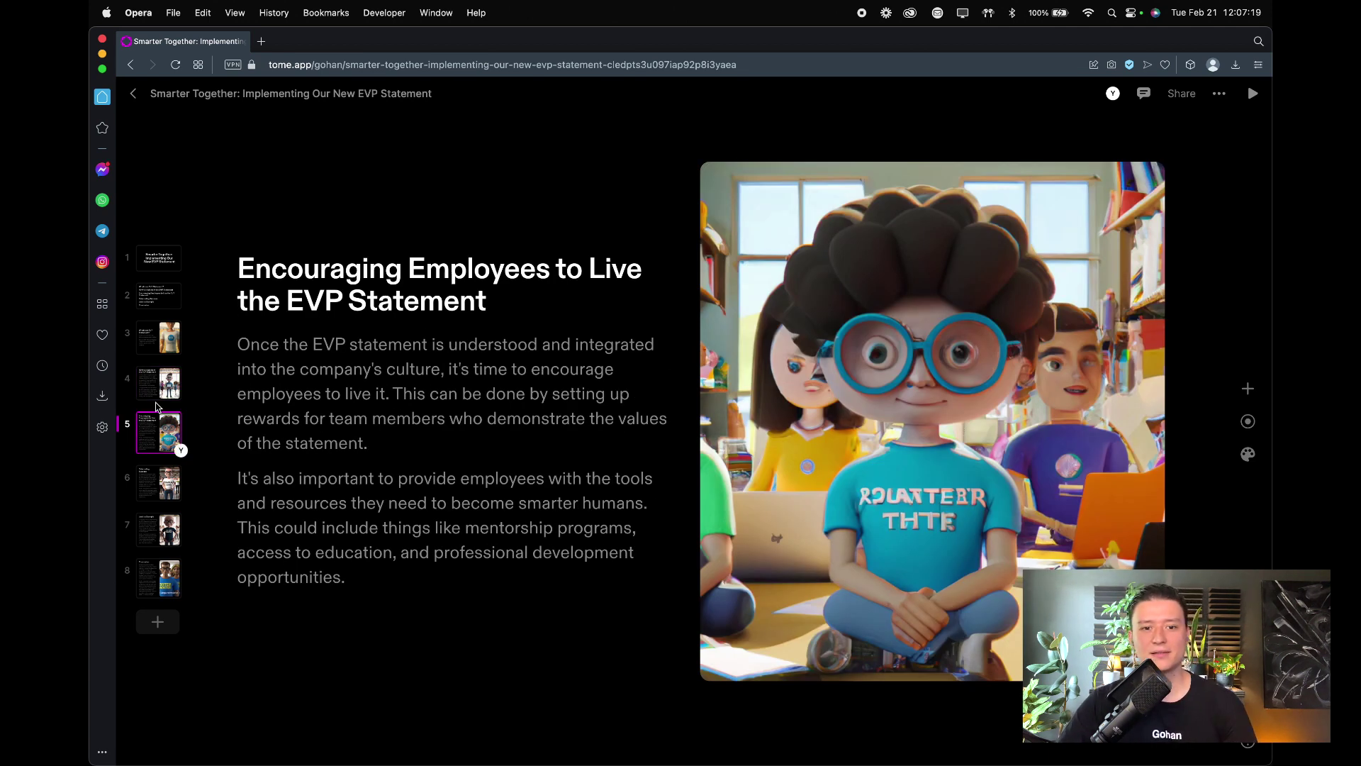
pyautogui.press('Down')
pyautogui.press('Down')
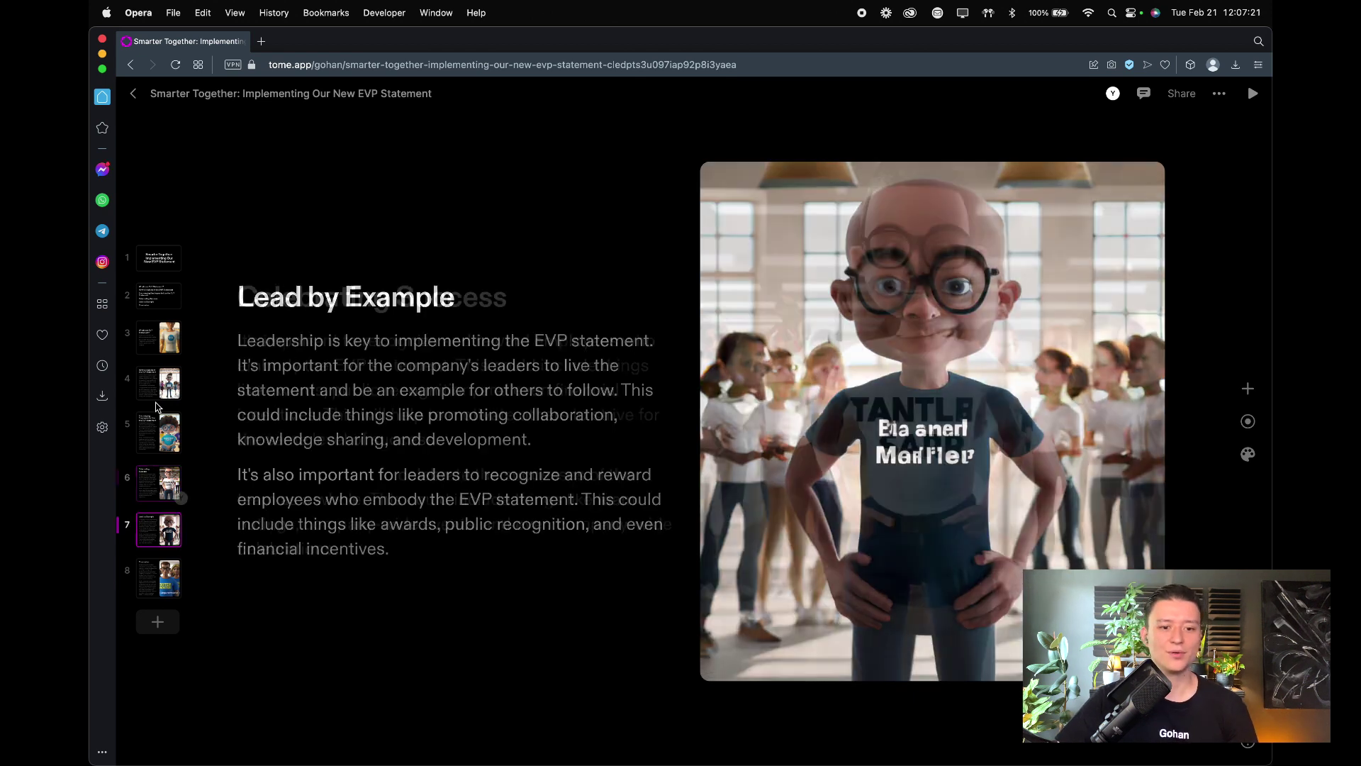
pyautogui.press('Down')
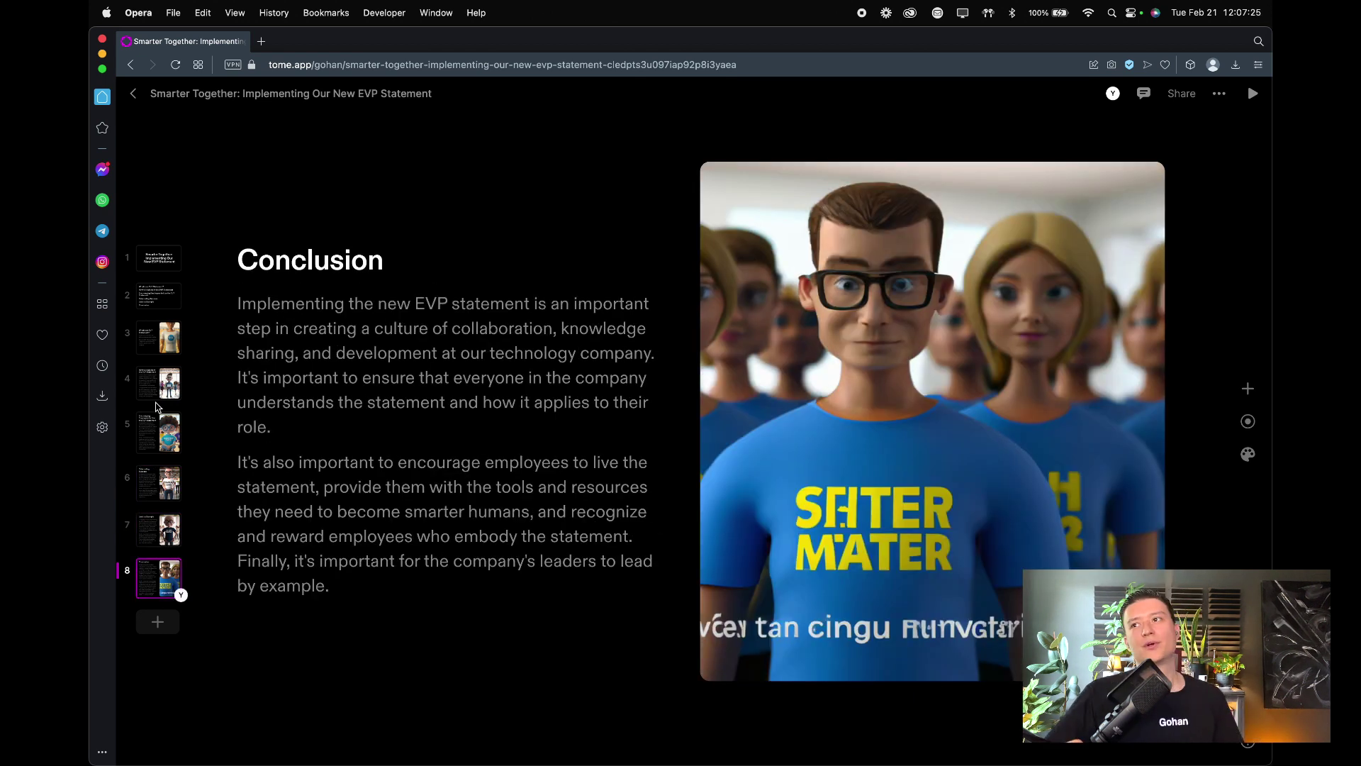